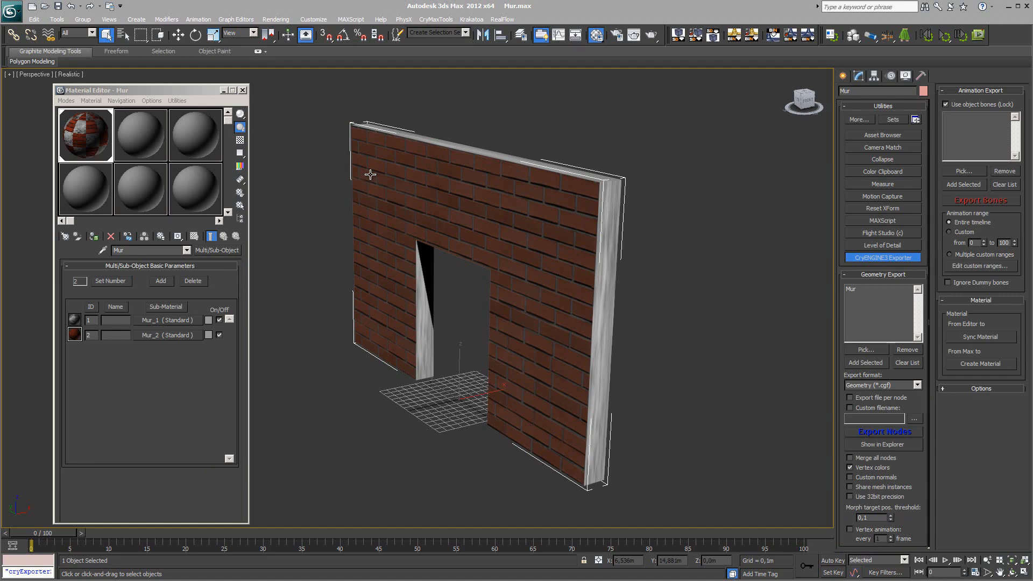
# Step: Clone the Mur wall in place as an independent copy named Mur001
pyautogui.click(33, 20)
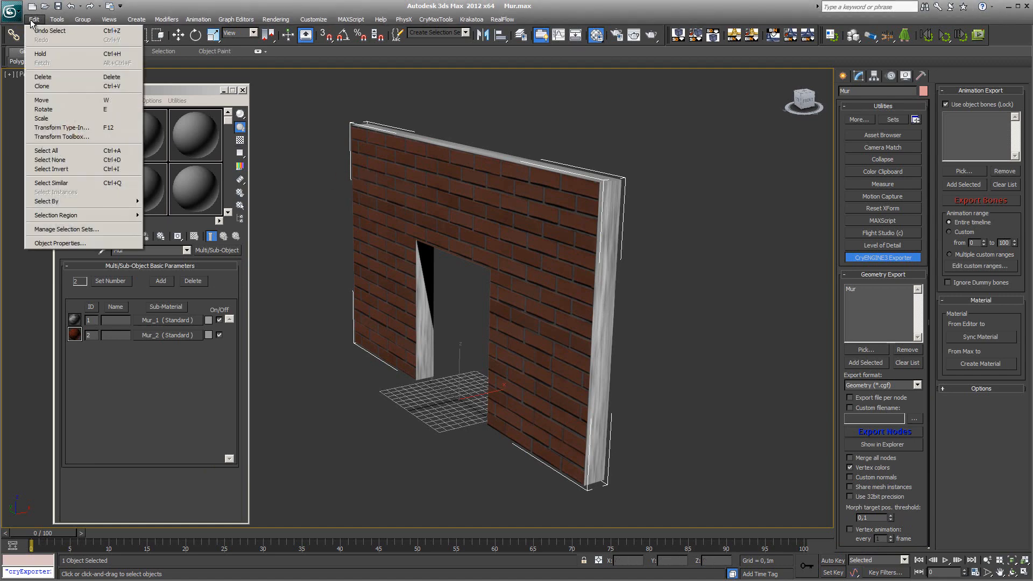
pyautogui.click(43, 86)
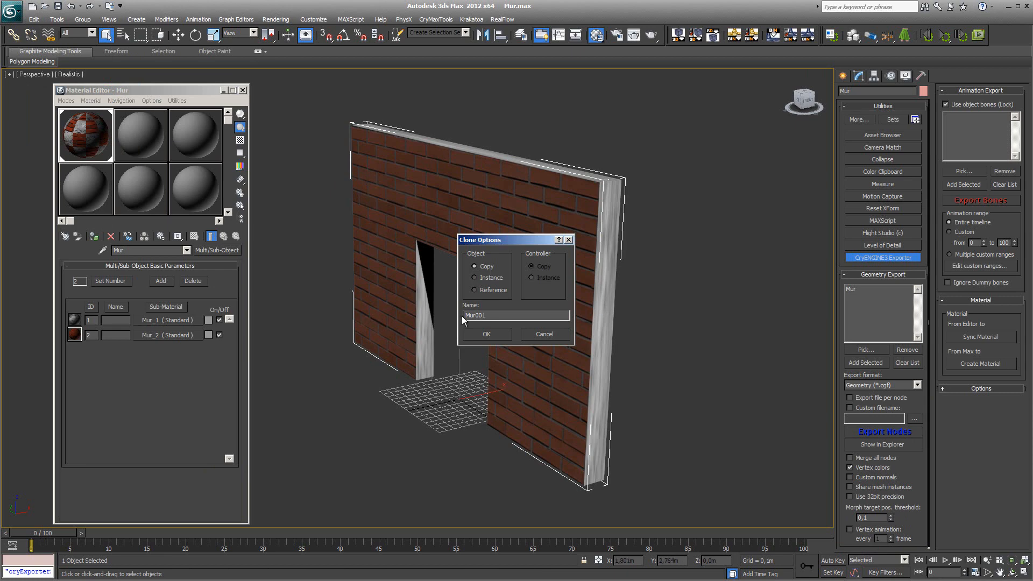
pyautogui.click(496, 334)
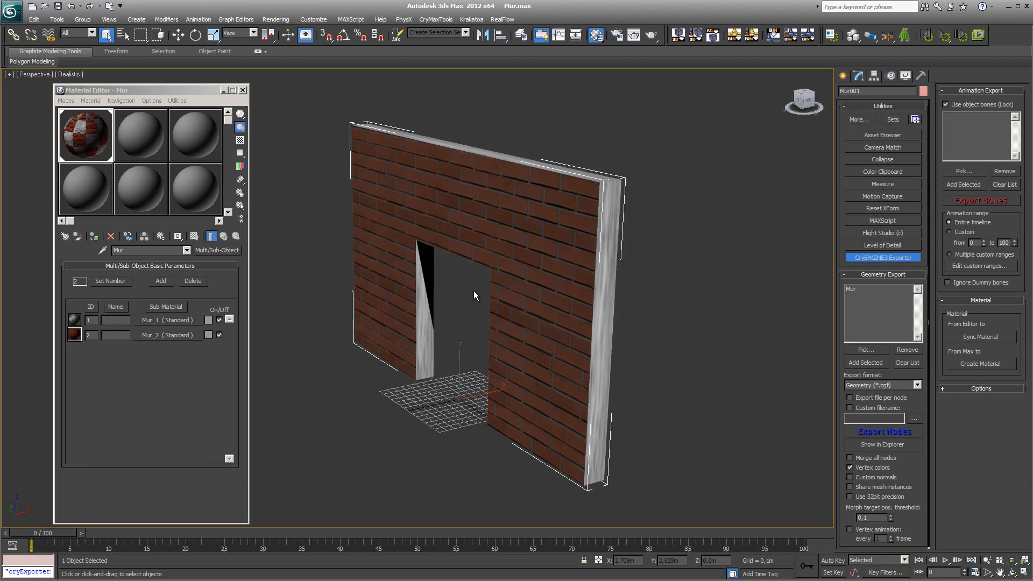
# Step: Move the cloned wall along the X axis away from the original and undo the move
pyautogui.click(178, 35)
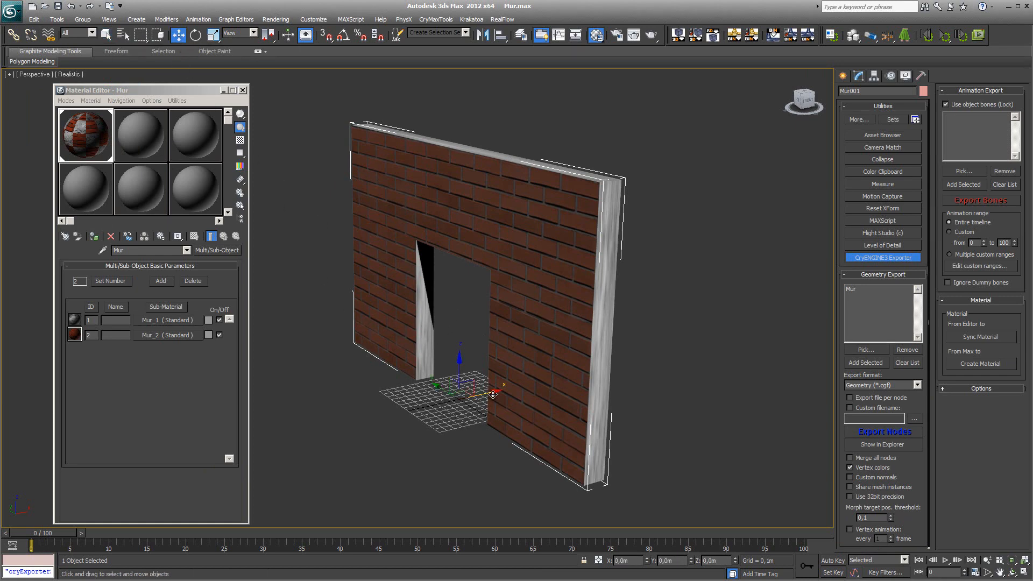
pyautogui.moveTo(493, 394); pyautogui.dragTo(436, 408)
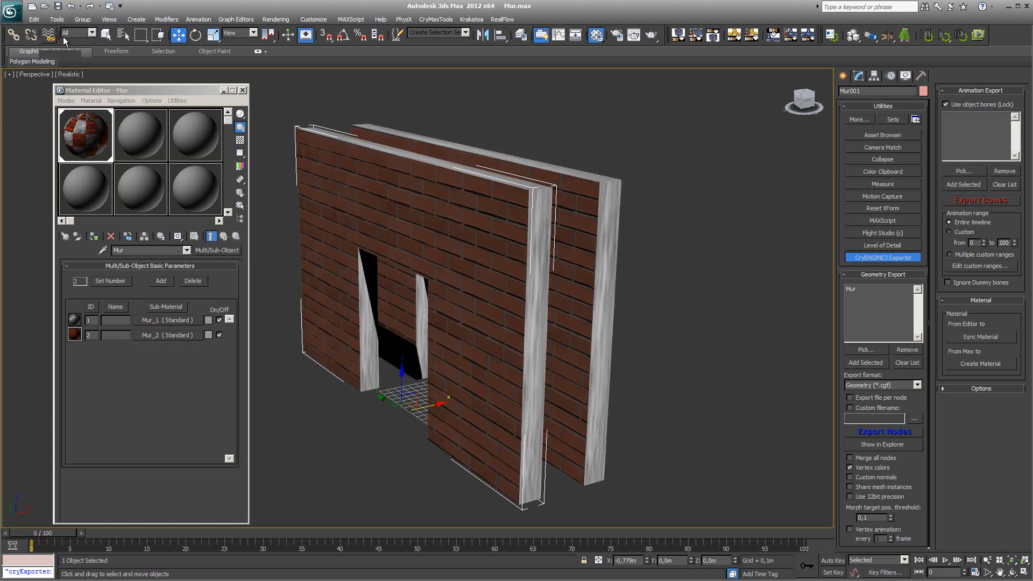
pyautogui.click(71, 5)
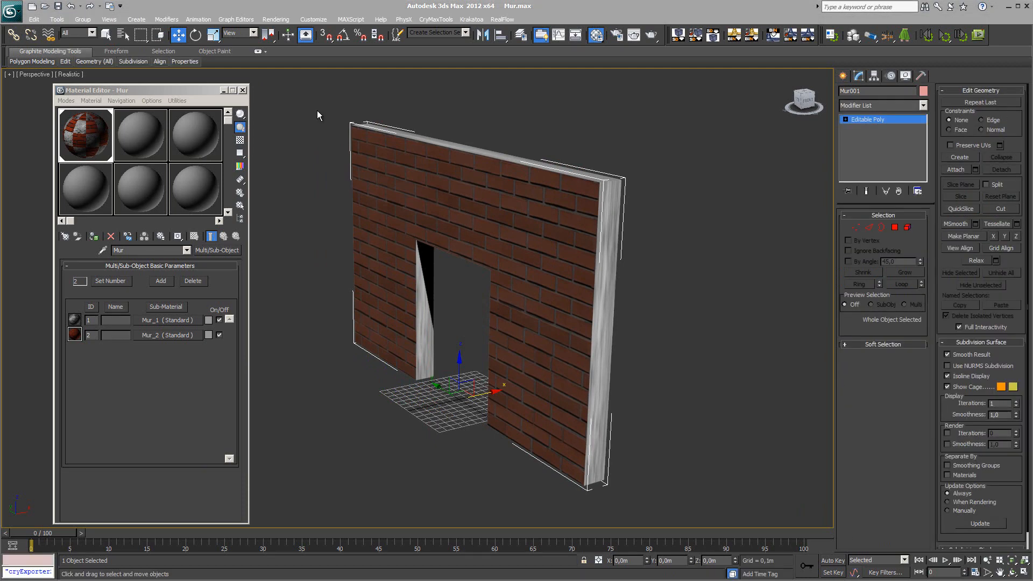
# Step: Select Mur001 by name and assign material ID 3 to all of its polygons
pyautogui.click(122, 35)
pyautogui.click(60, 110)
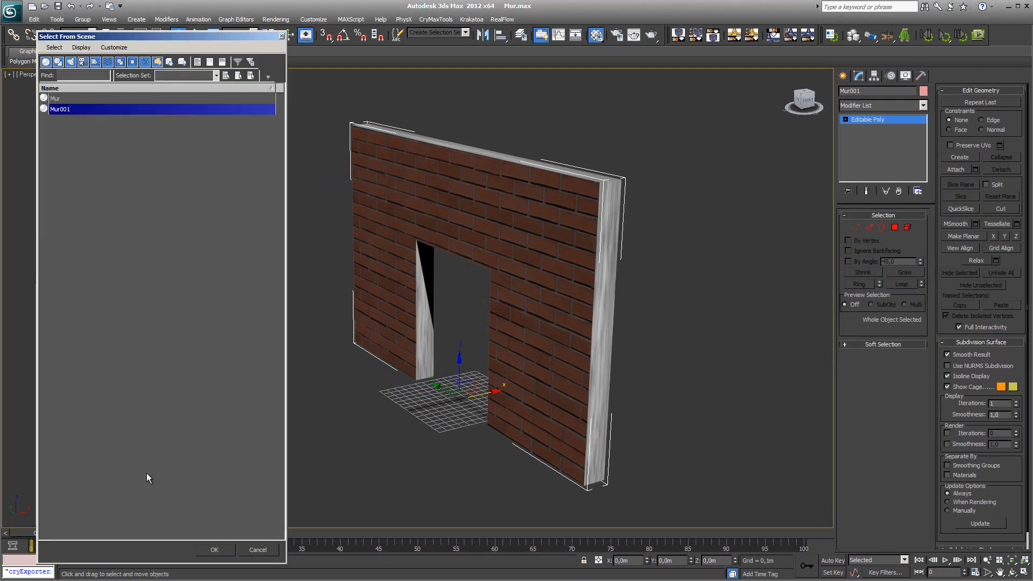
pyautogui.click(214, 549)
pyautogui.press('m')
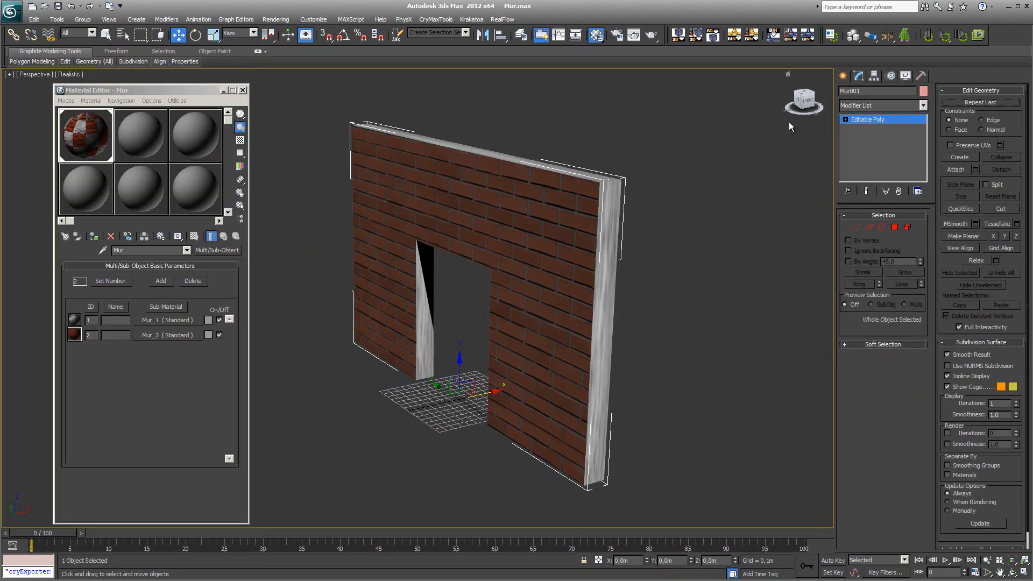
pyautogui.click(846, 119)
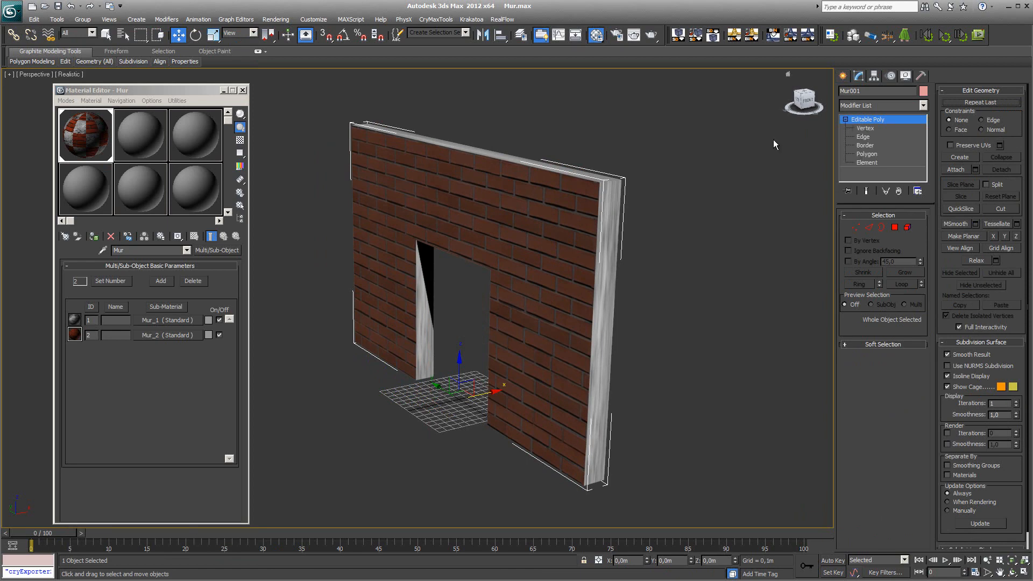
pyautogui.click(875, 156)
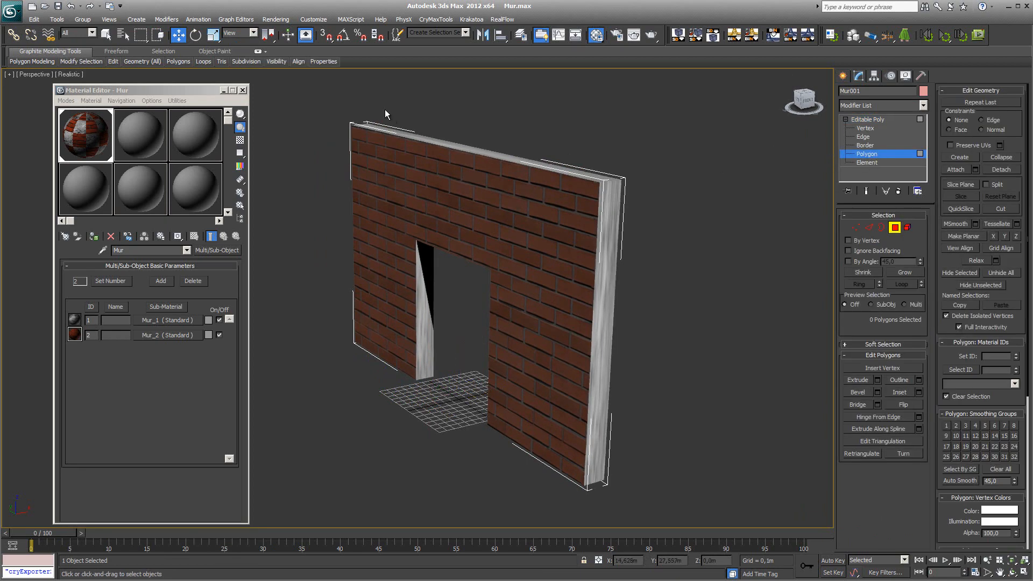
pyautogui.hotkey('ctrl', 'a')
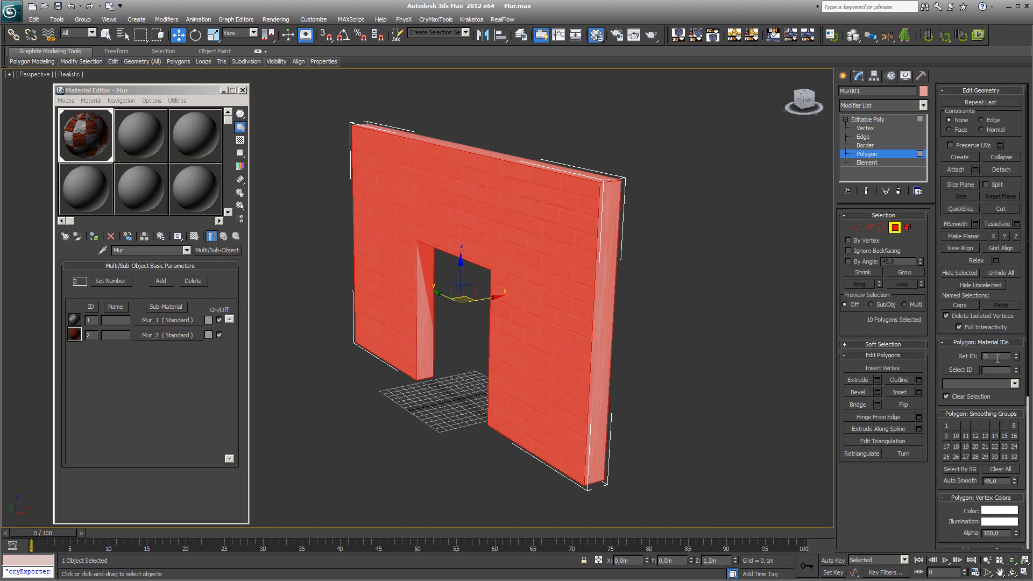
pyautogui.press('Return')
# Step: Deselect the wall and set the perspective viewport's display style to Shaded
pyautogui.click(296, 113)
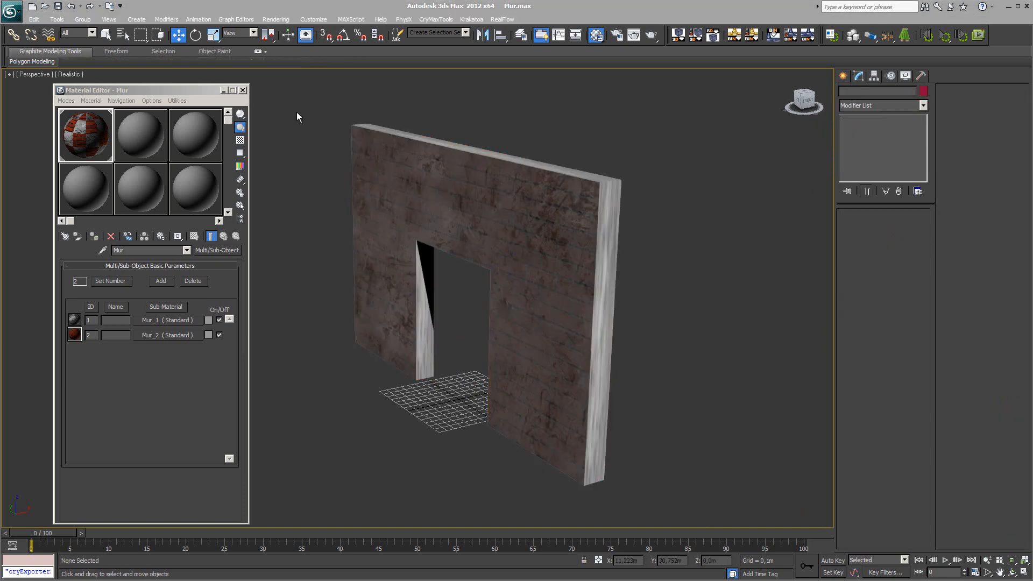
pyautogui.click(69, 74)
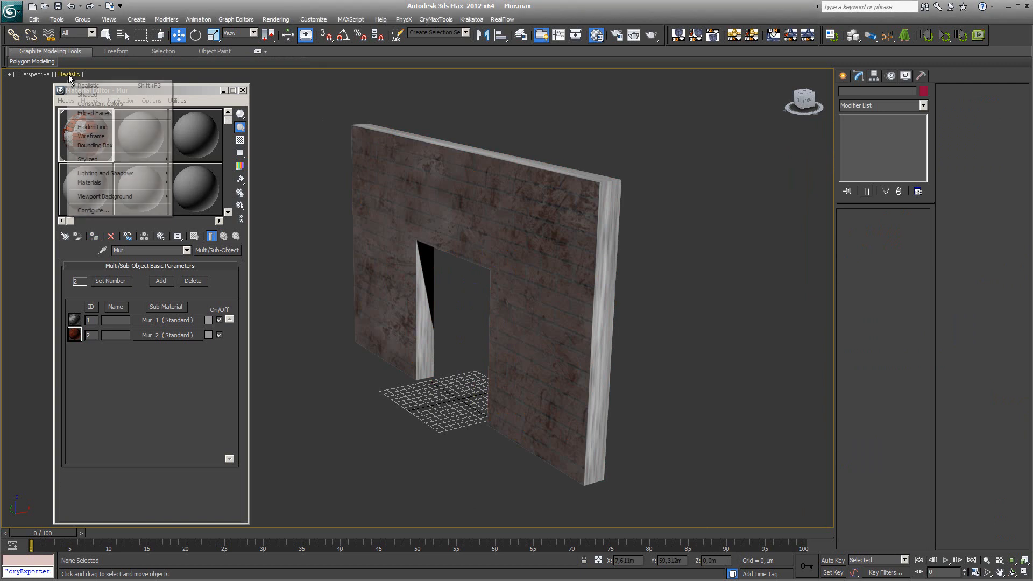
pyautogui.click(88, 136)
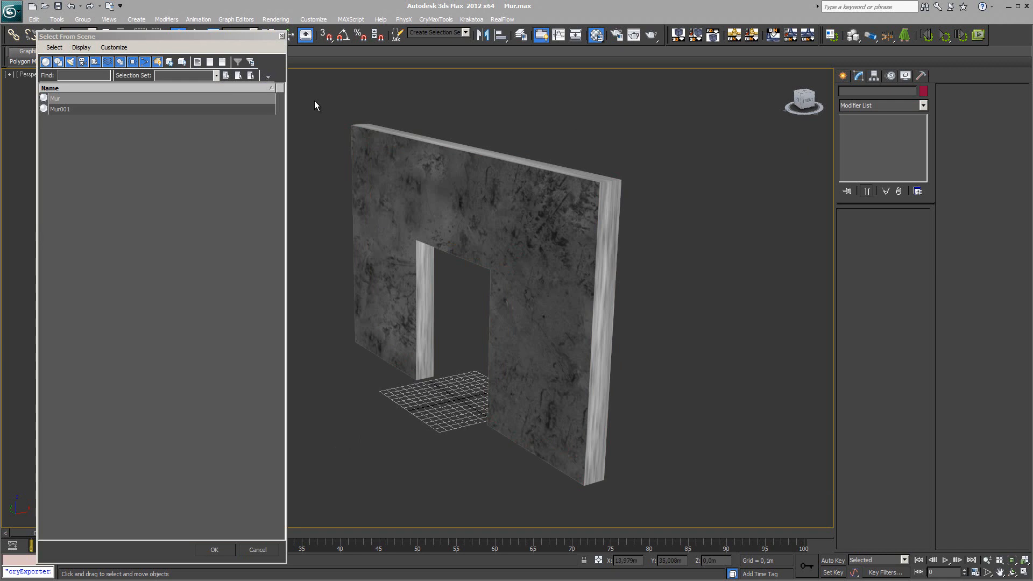
# Step: Select the original Mur wall by name and attach Mur001 to it
pyautogui.click(82, 99)
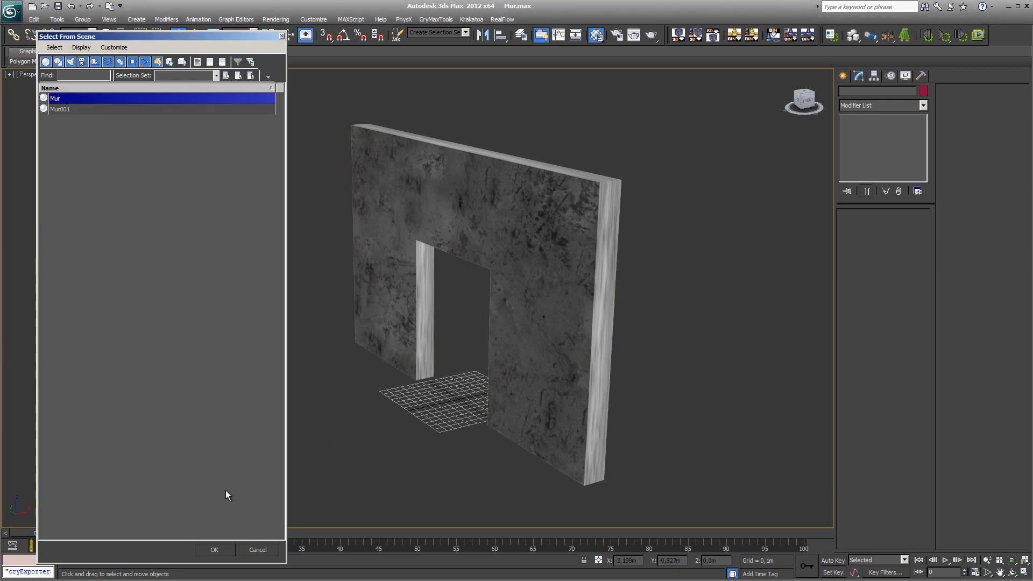
pyautogui.click(215, 550)
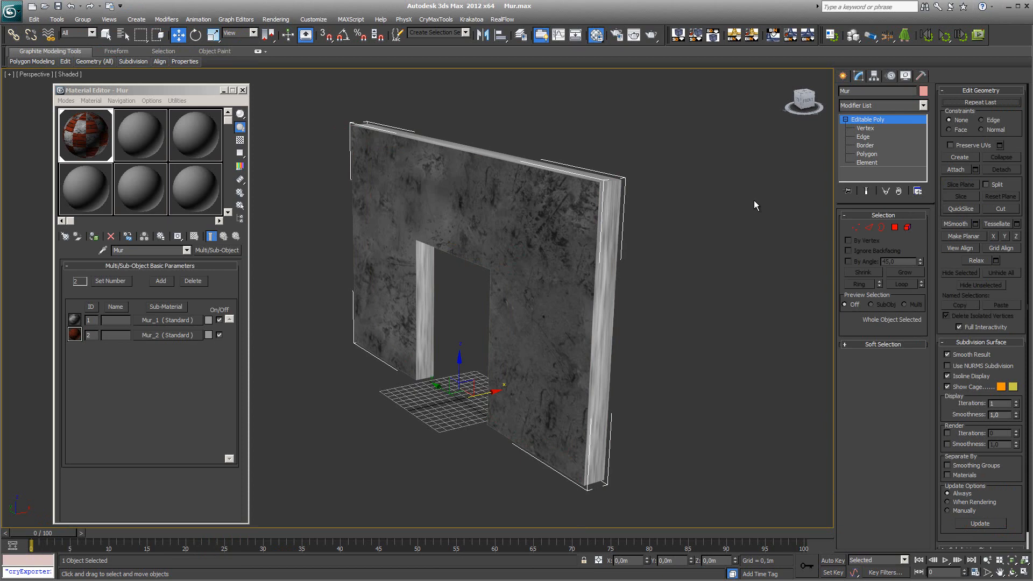
pyautogui.click(956, 169)
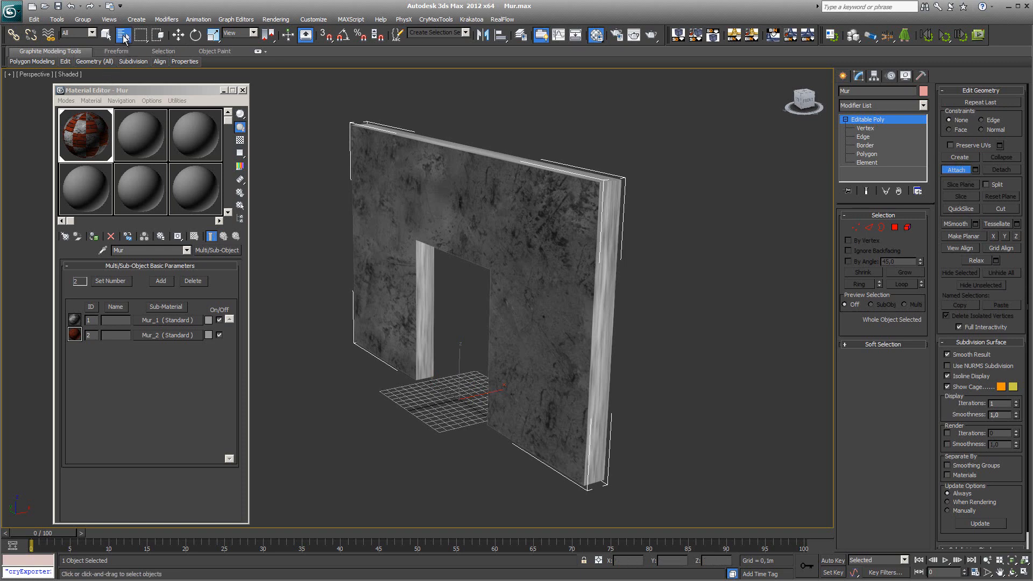
pyautogui.press('h')
pyautogui.click(84, 103)
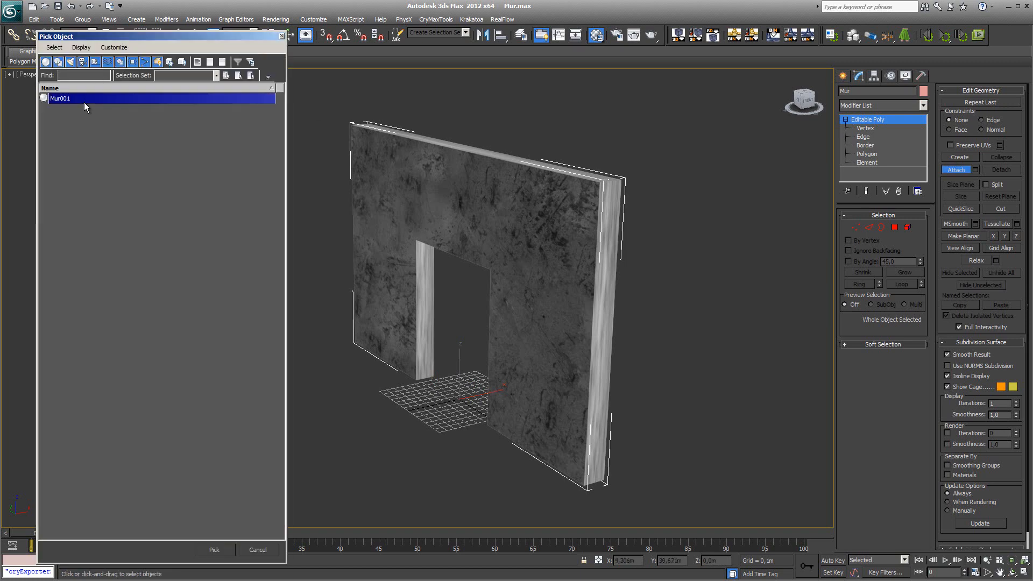
pyautogui.click(214, 549)
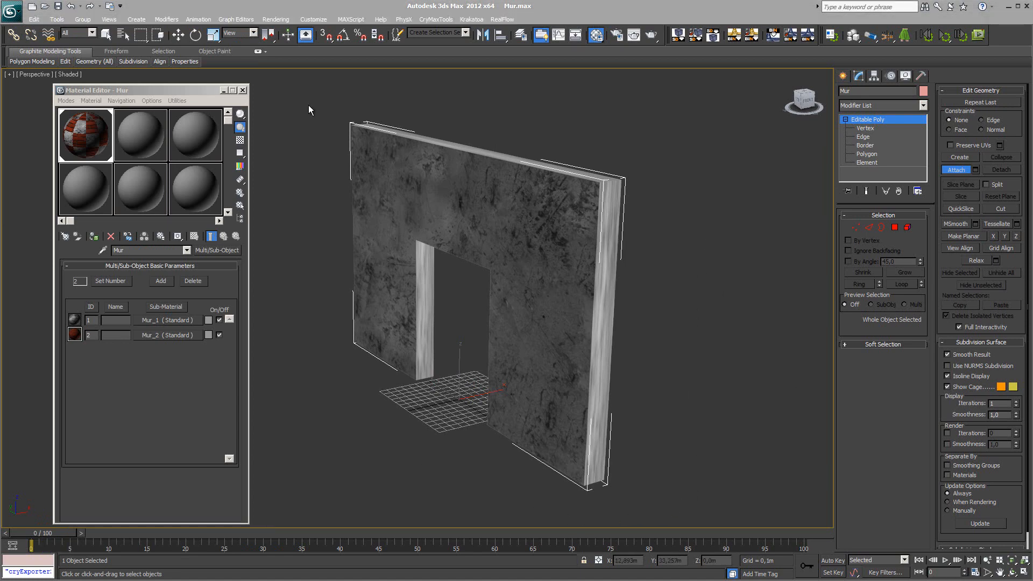
# Step: Set the number of sub-materials in the Mur Multi/Sub-Object material to 3
pyautogui.click(148, 94)
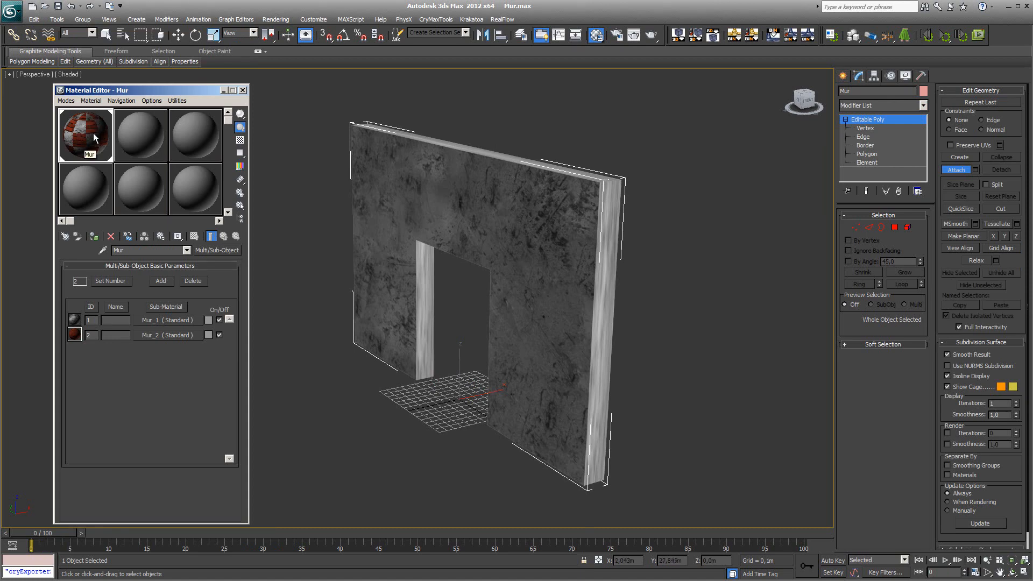
pyautogui.click(108, 281)
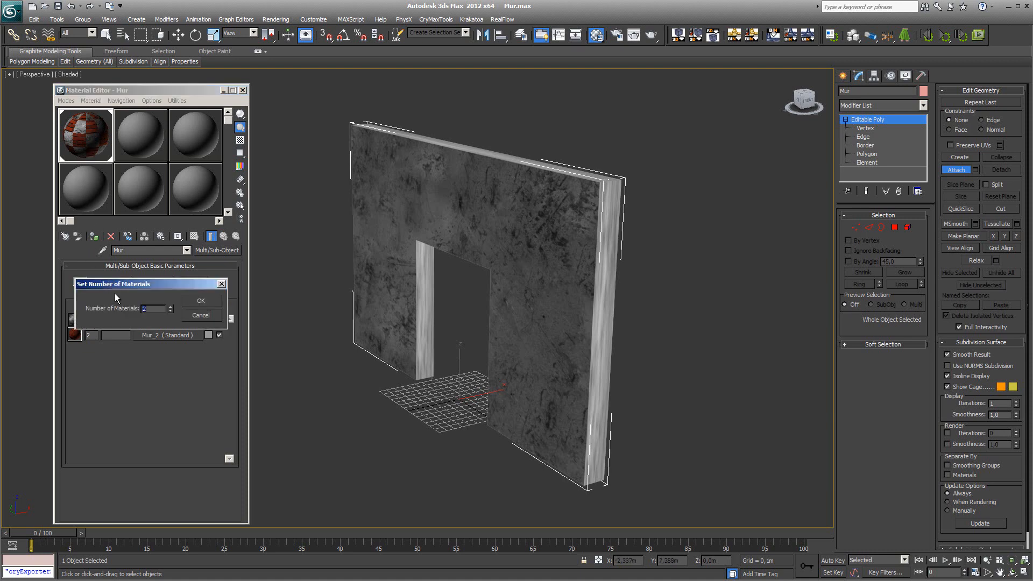
pyautogui.click(200, 301)
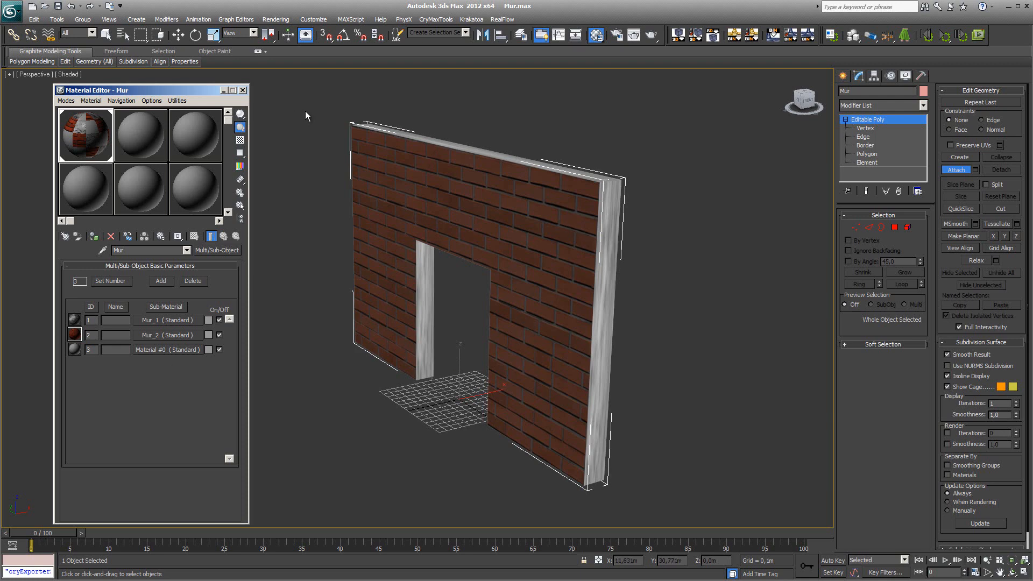
# Step: Set sub-material 3 to Crytek Shader with Physicalize enabled as Physical Proxy (NoDraw), and name it Mur_proxy
pyautogui.click(161, 350)
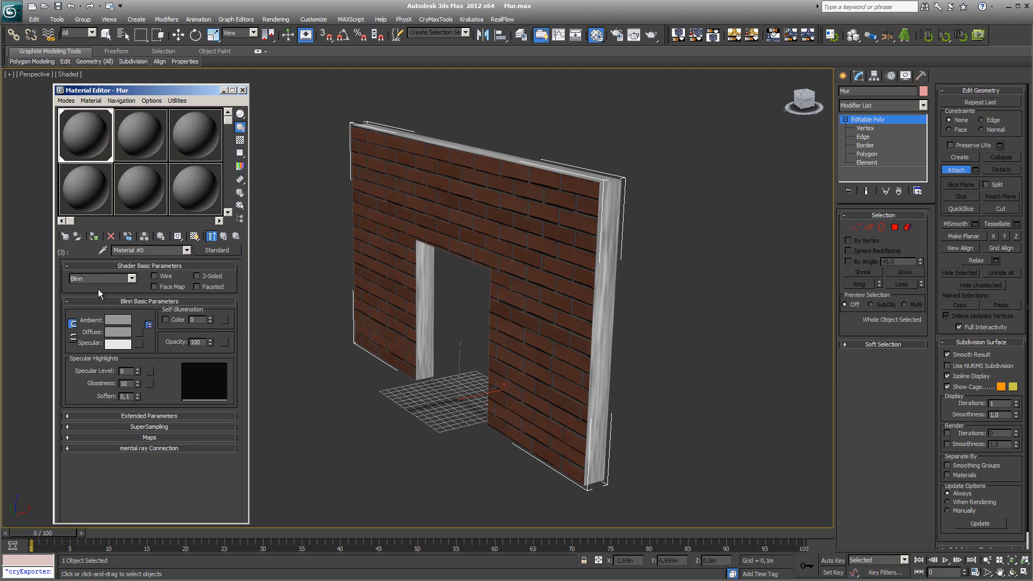
pyautogui.click(132, 279)
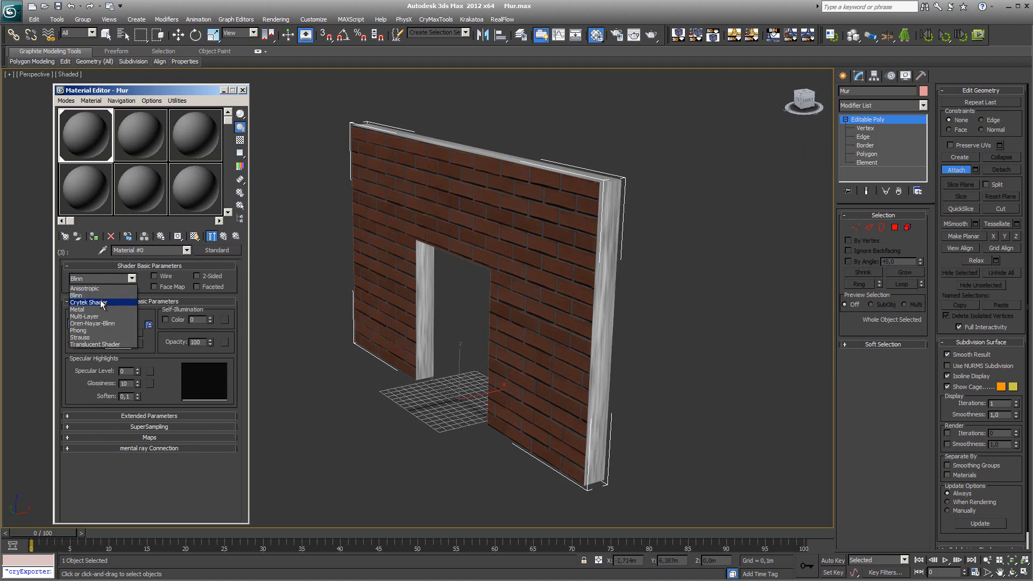
pyautogui.click(97, 304)
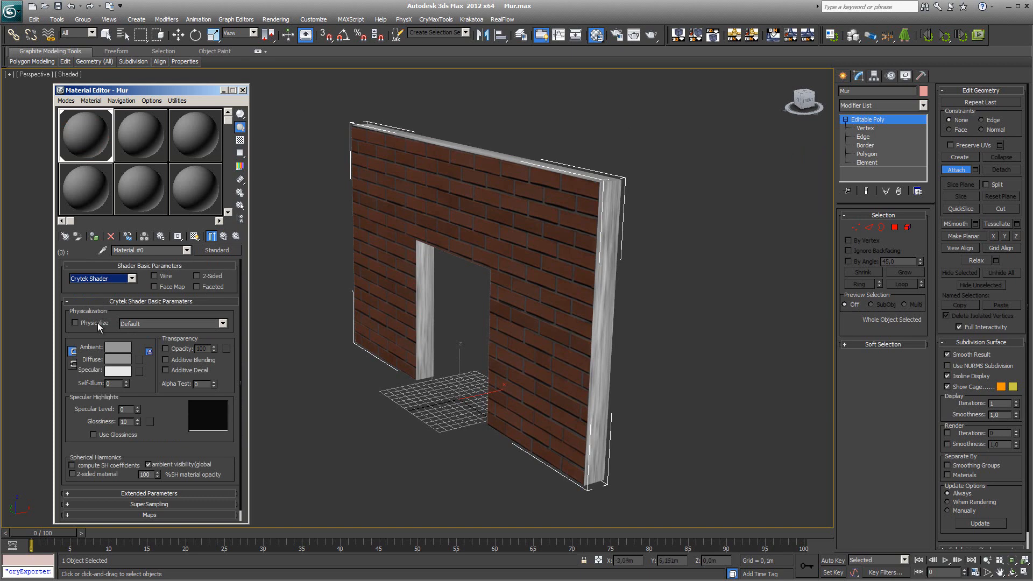
pyautogui.click(222, 323)
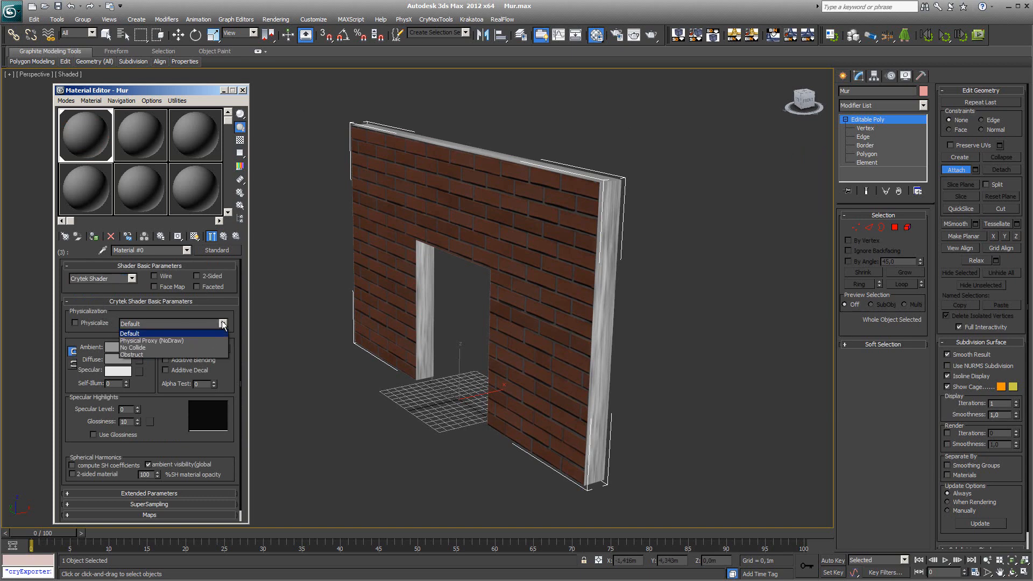
pyautogui.click(172, 341)
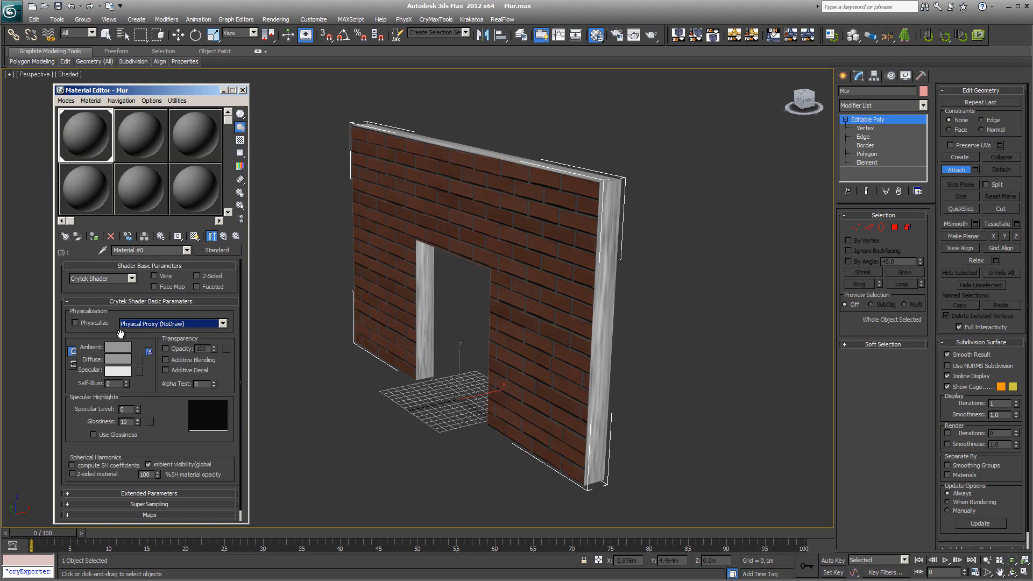
pyautogui.click(85, 327)
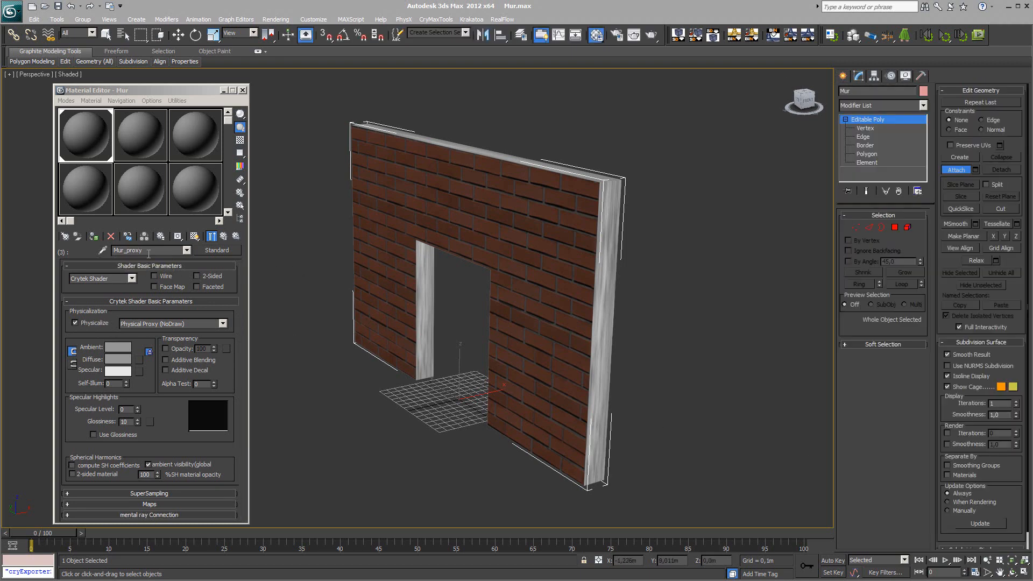
# Step: Show the Mur_proxy material in the viewport, enable its opacity and set the opacity to 0
pyautogui.click(195, 238)
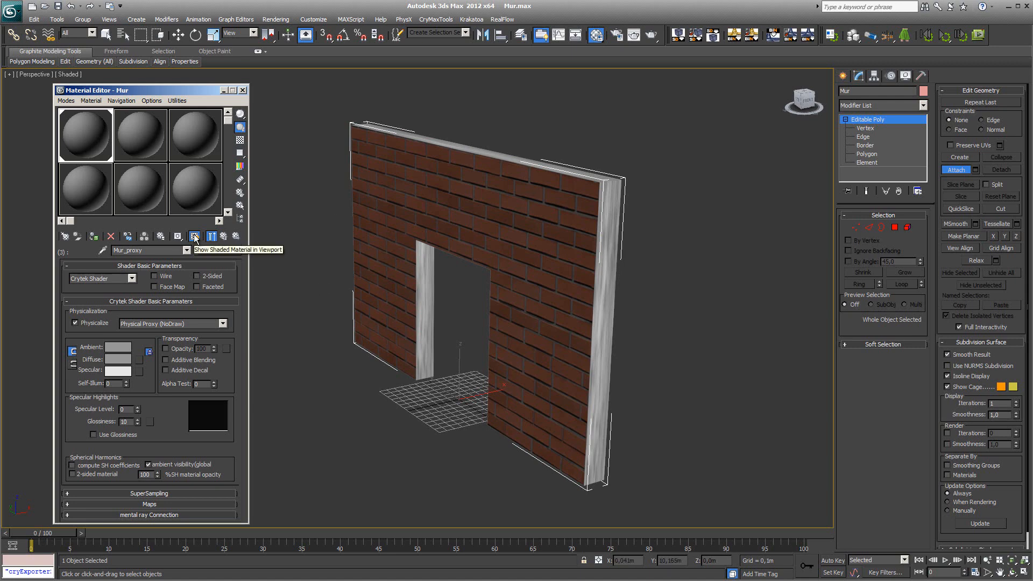
pyautogui.click(166, 350)
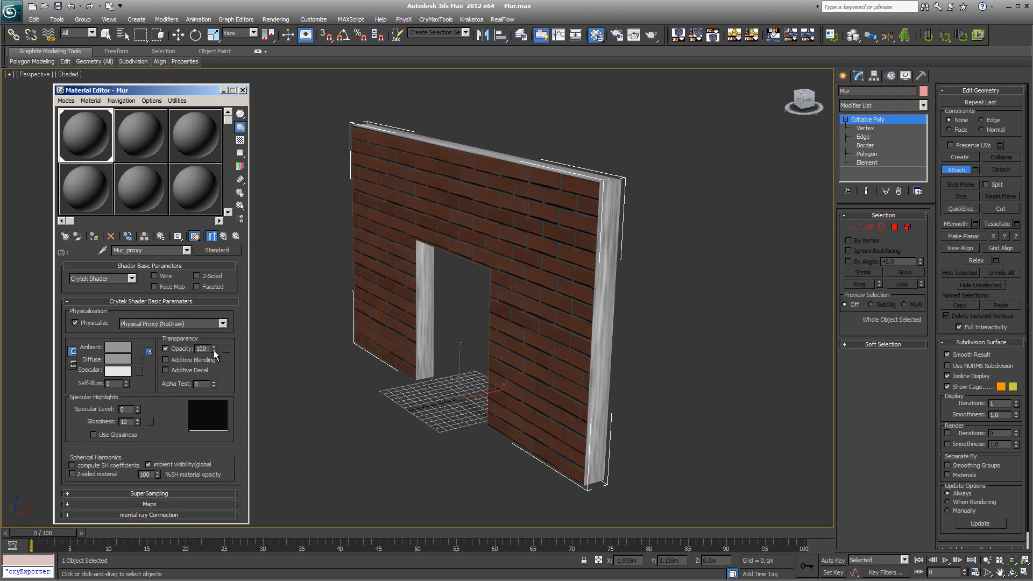
pyautogui.moveTo(214, 351); pyautogui.dragTo(214, 376)
pyautogui.moveTo(214, 391); pyautogui.dragTo(214, 419)
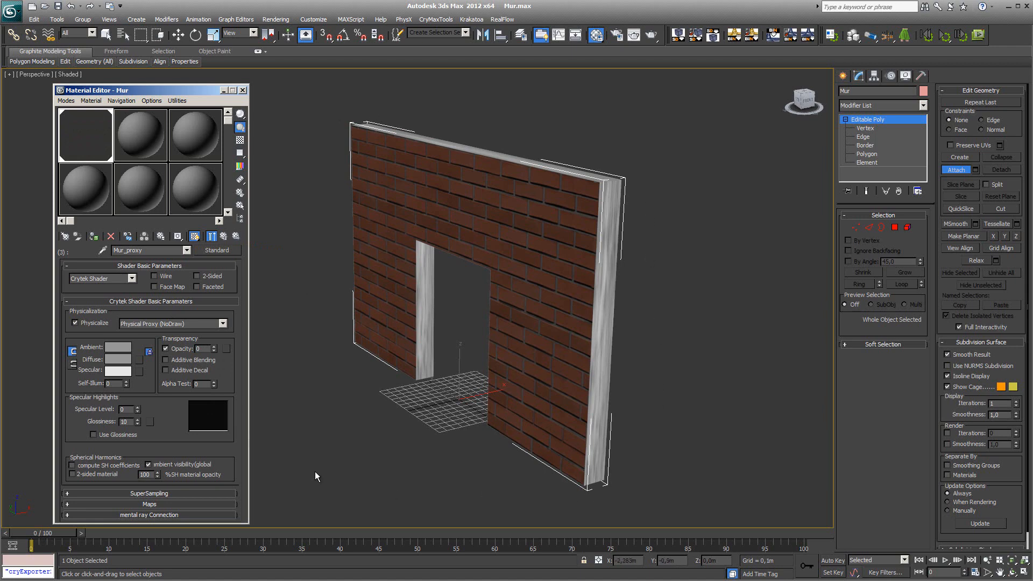
# Step: Return to the parent Mur material and apply it to the wall
pyautogui.click(225, 237)
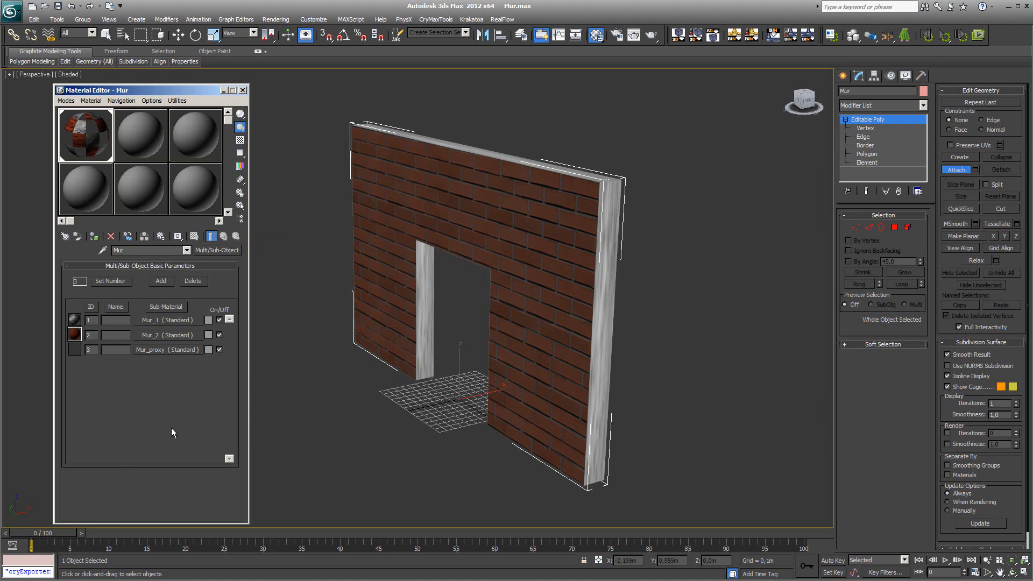
pyautogui.moveTo(85, 132); pyautogui.dragTo(473, 199)
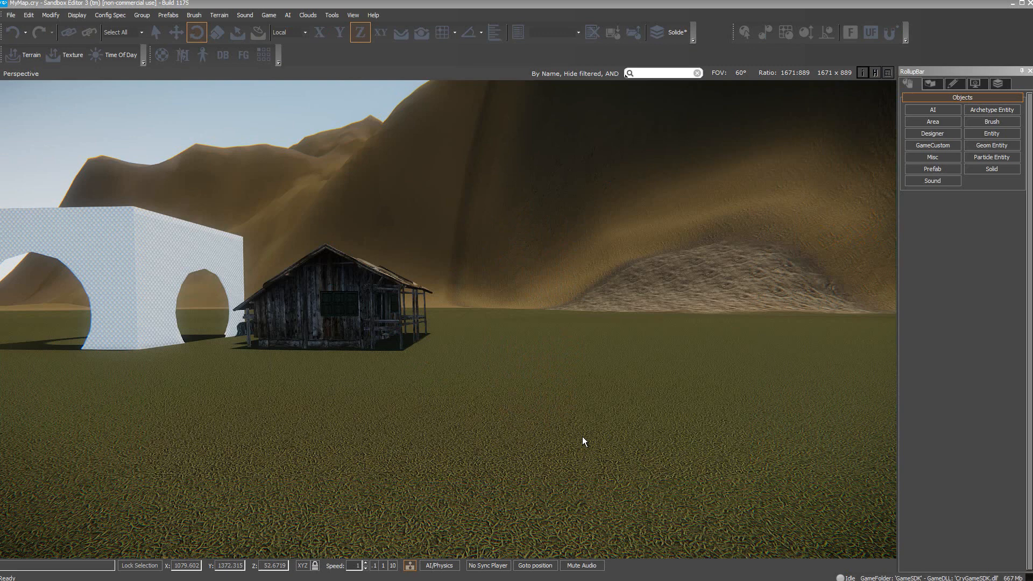
# Step: Switch to Sandbox Editor and open its Material Editor
pyautogui.click(608, 348)
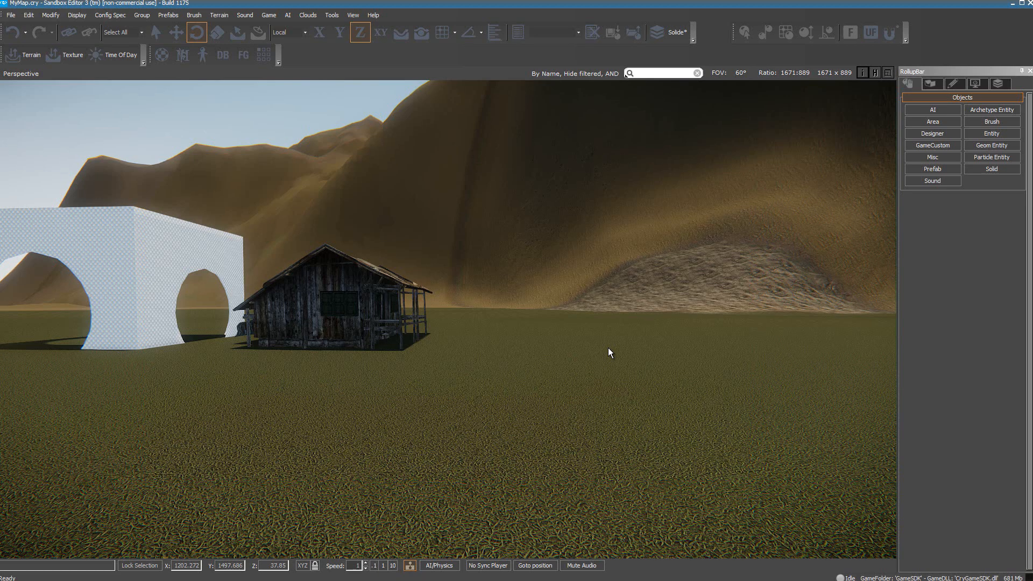
pyautogui.press('m')
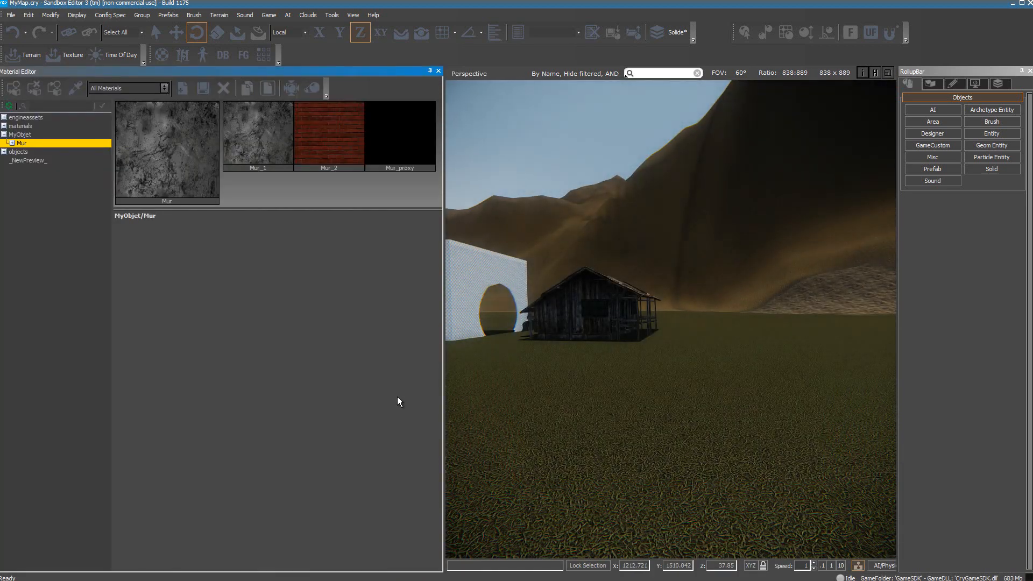
# Step: Delete the existing Mur material from the MyObjet folder, then reopen the Material Editor and expand the materials folder
pyautogui.rightClick(19, 146)
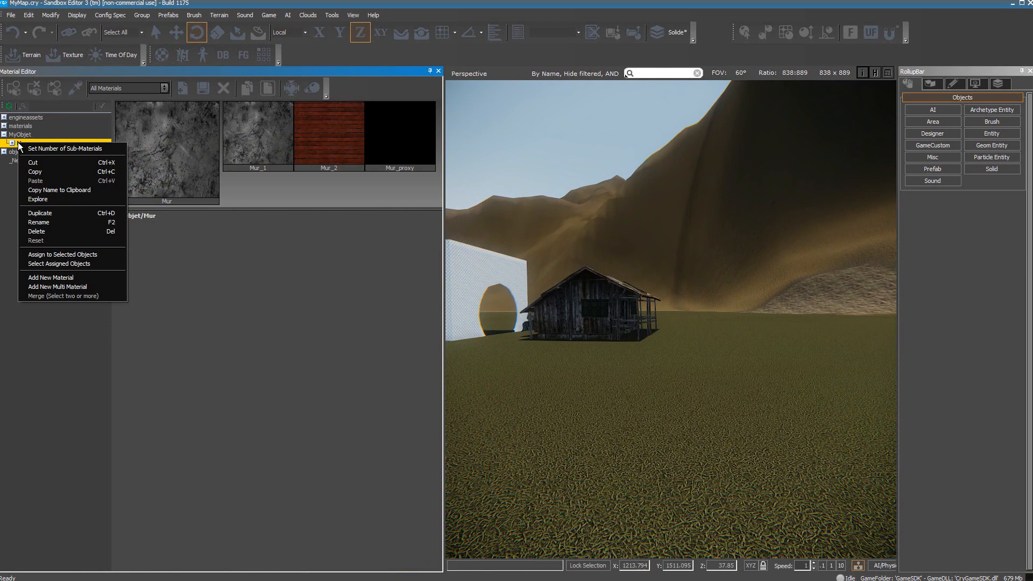
pyautogui.click(56, 231)
pyautogui.click(549, 317)
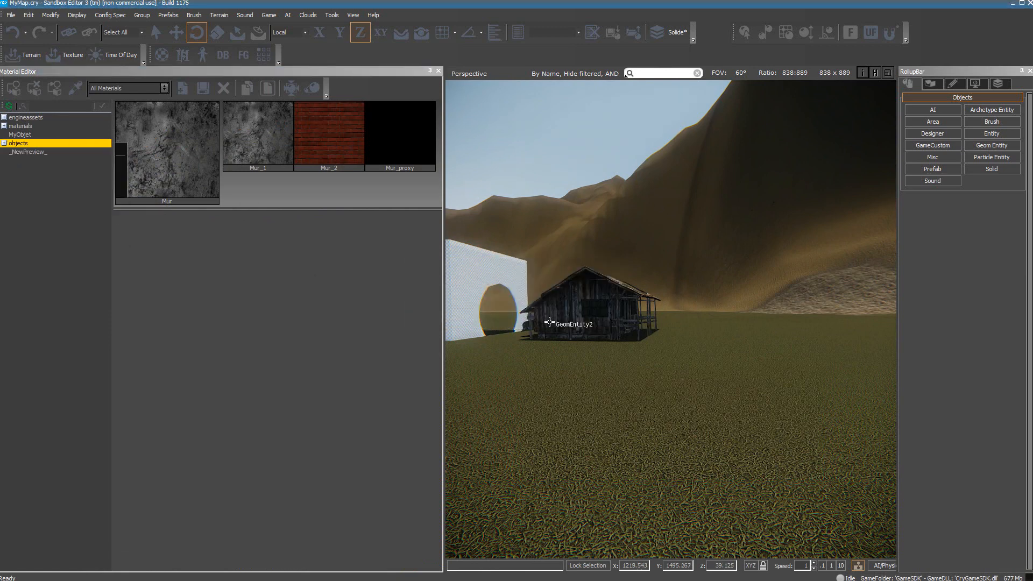
pyautogui.click(439, 70)
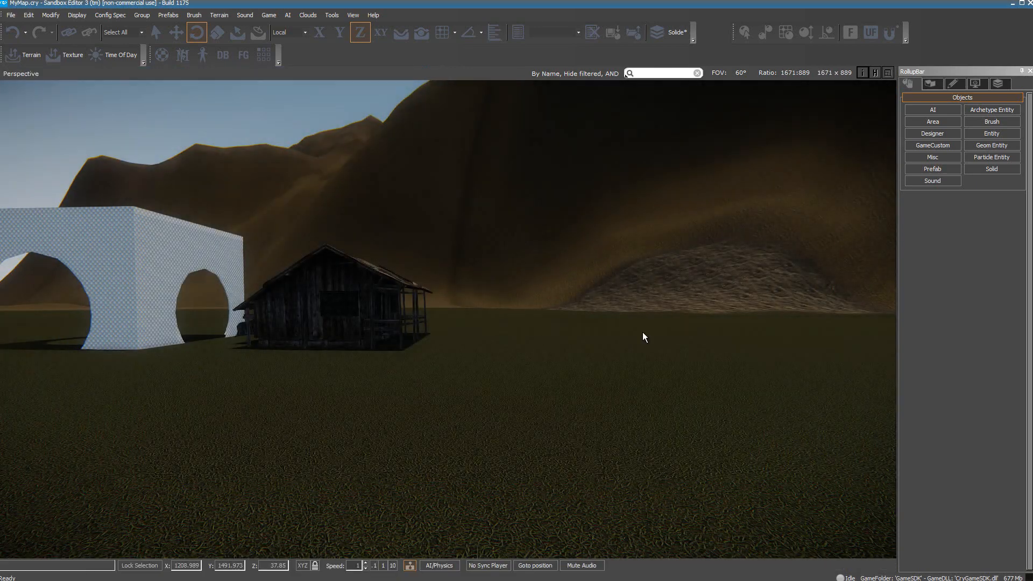
pyautogui.press('m')
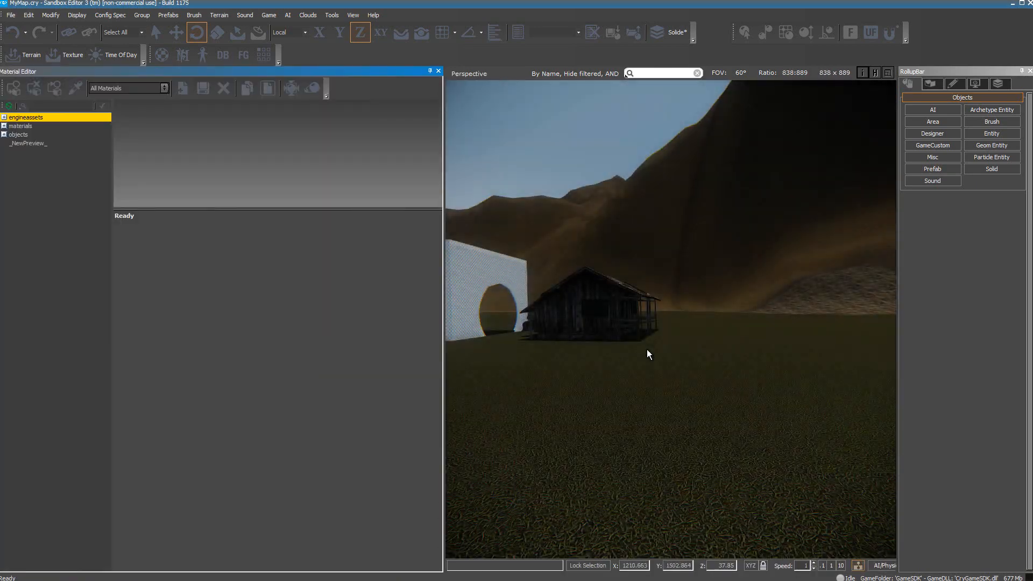
pyautogui.click(6, 125)
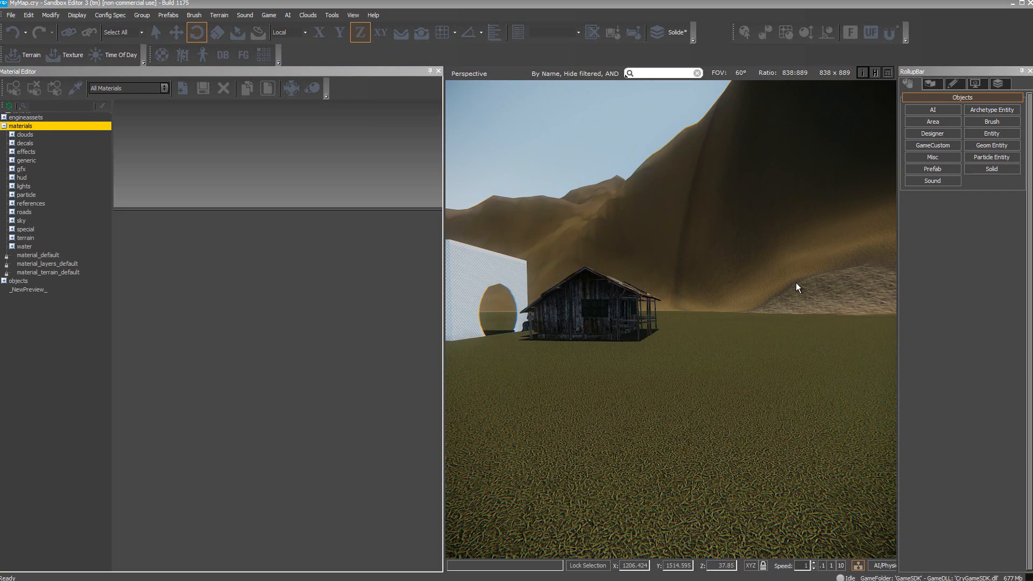
# Step: Switch to 3ds Max and create the CryENGINE material file from the Mur material, saving it as Mur in GameSDK\MyObjet
pyautogui.click(1012, 4)
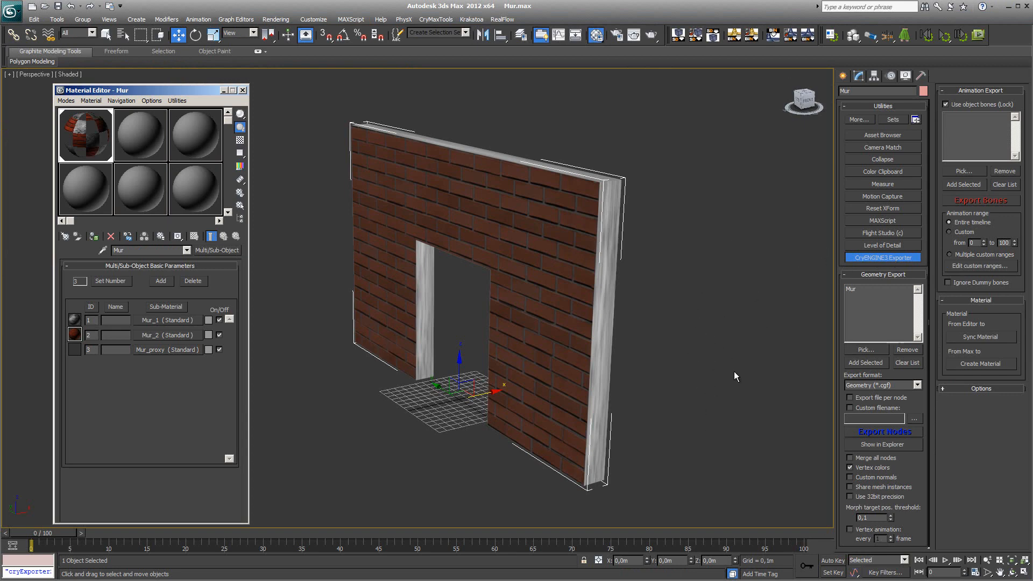
pyautogui.click(987, 363)
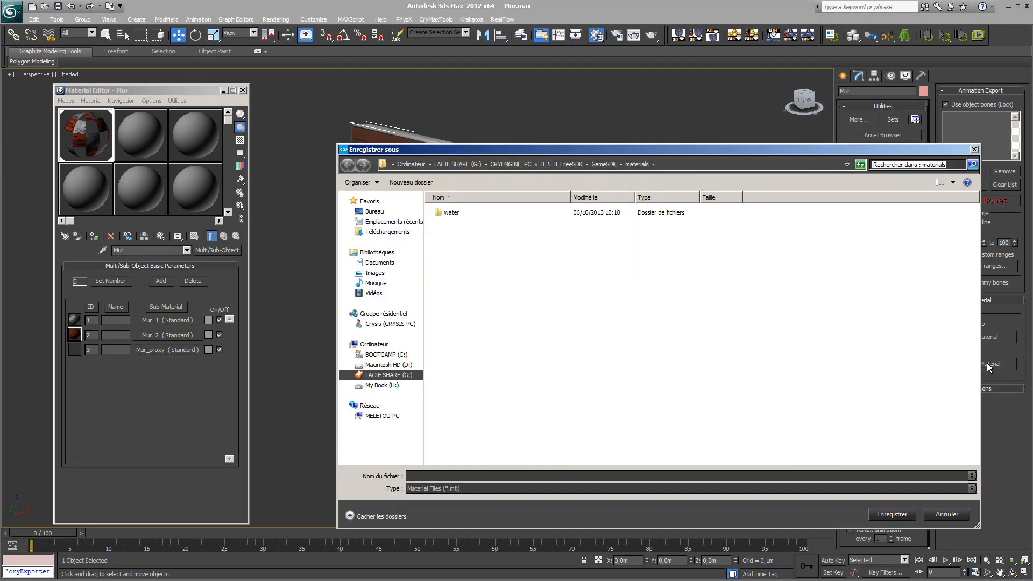
pyautogui.click(609, 164)
pyautogui.click(442, 272)
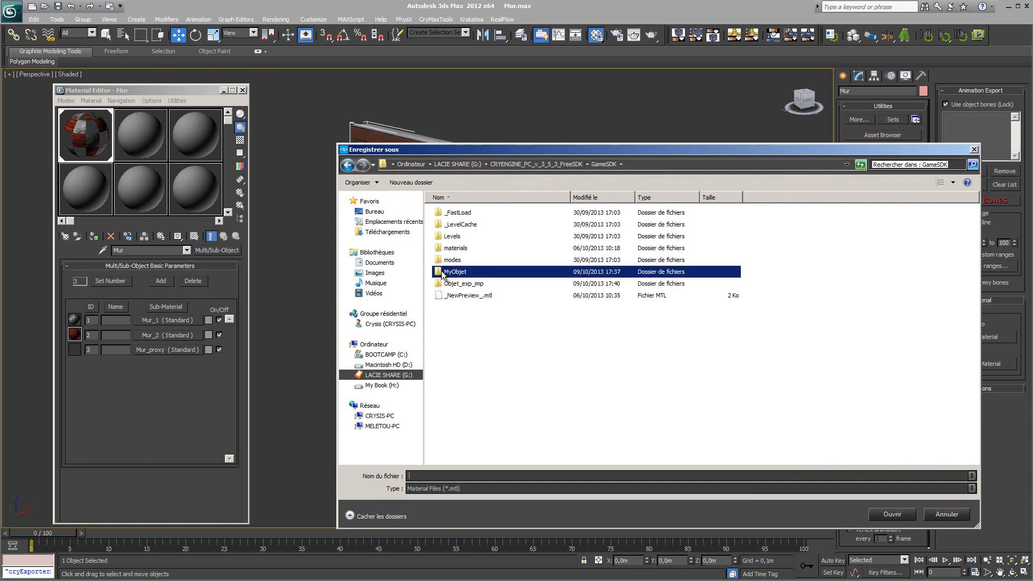
pyautogui.doubleClick(442, 273)
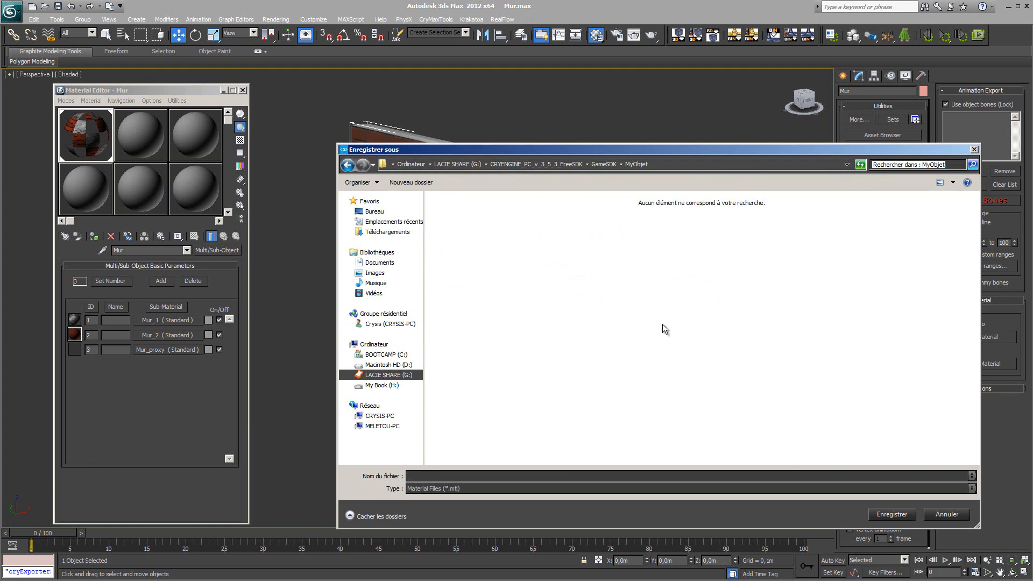
pyautogui.write('Mur')
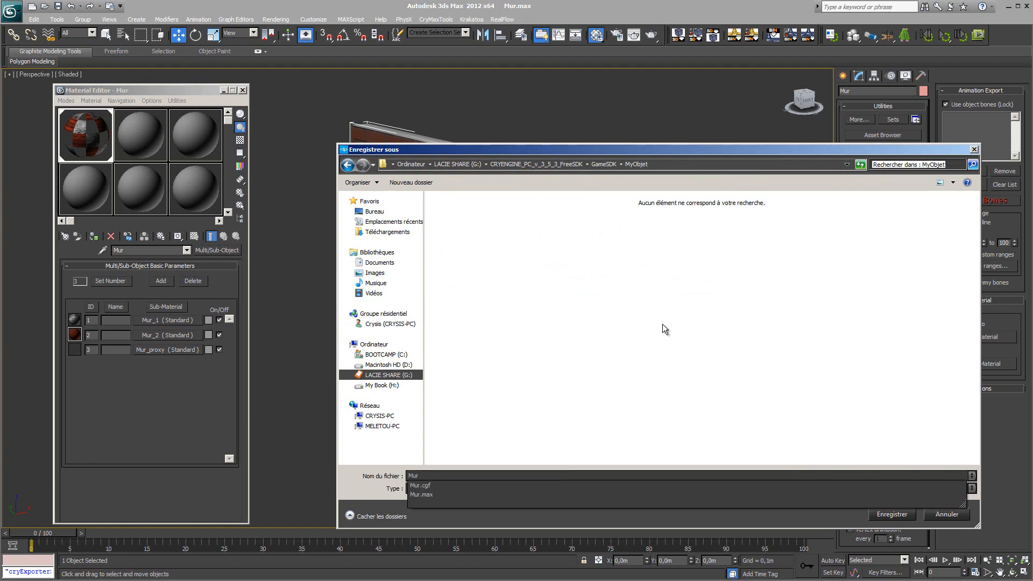
pyautogui.click(907, 518)
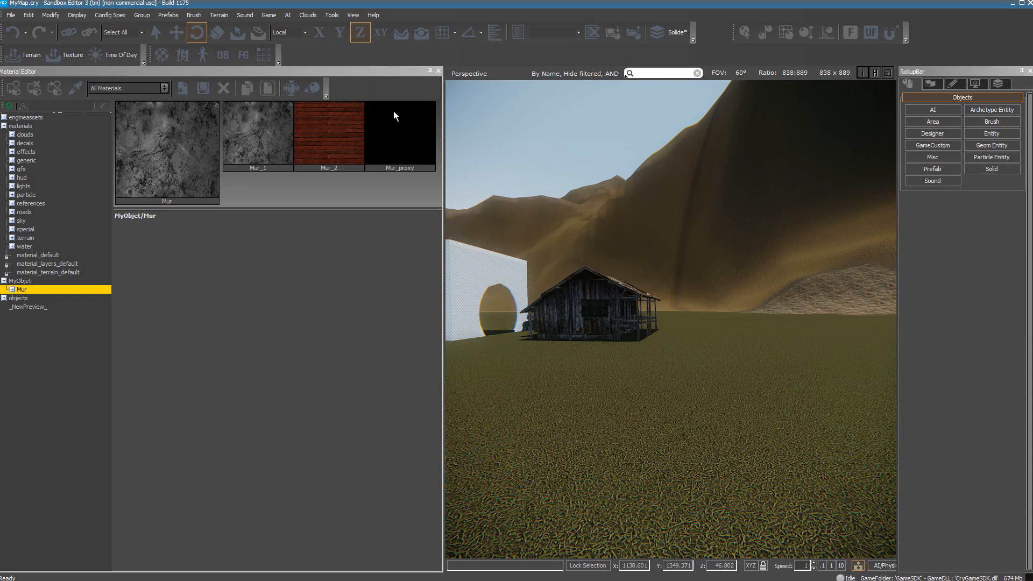
# Step: In Sandbox Editor, expand the recreated Mur material and inspect the settings of Mur_1, Mur_2 and Mur_proxy
pyautogui.click(12, 290)
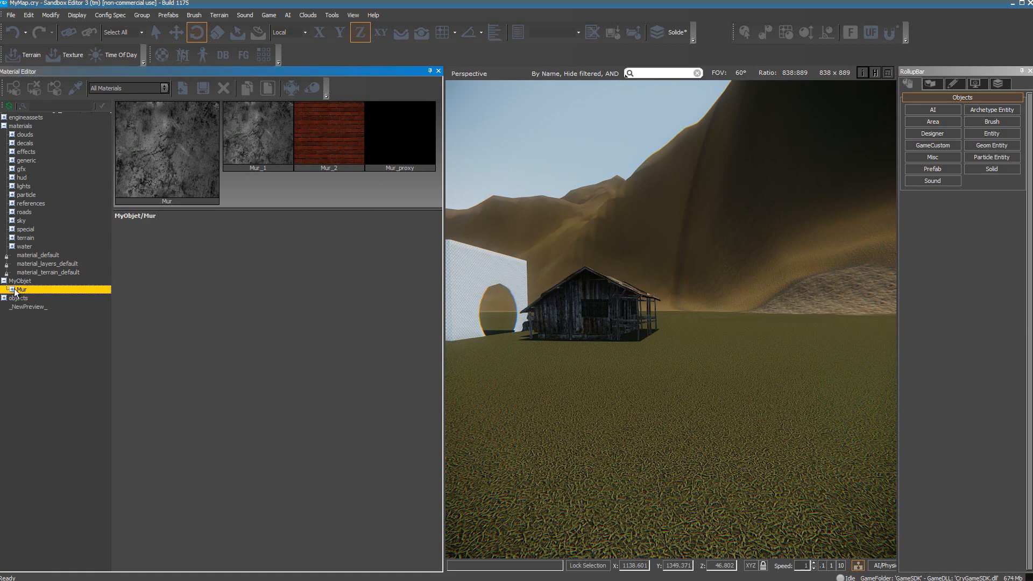
pyautogui.click(47, 298)
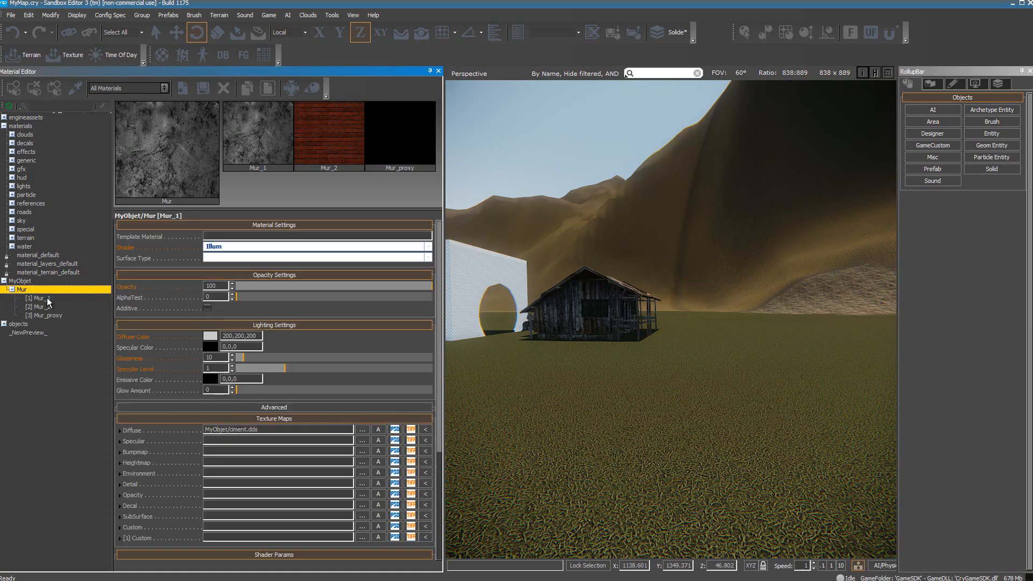
pyautogui.click(41, 307)
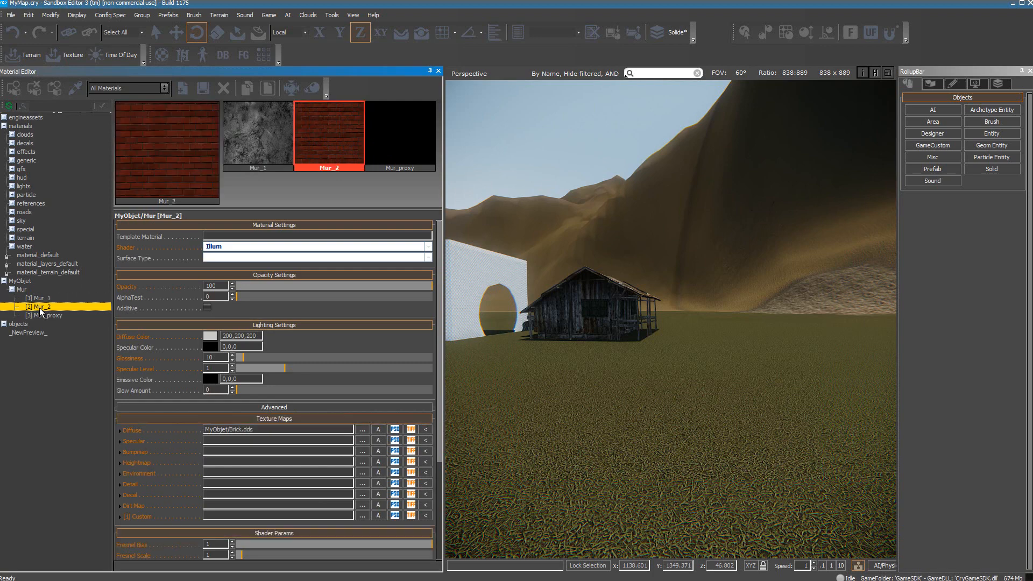
pyautogui.click(42, 317)
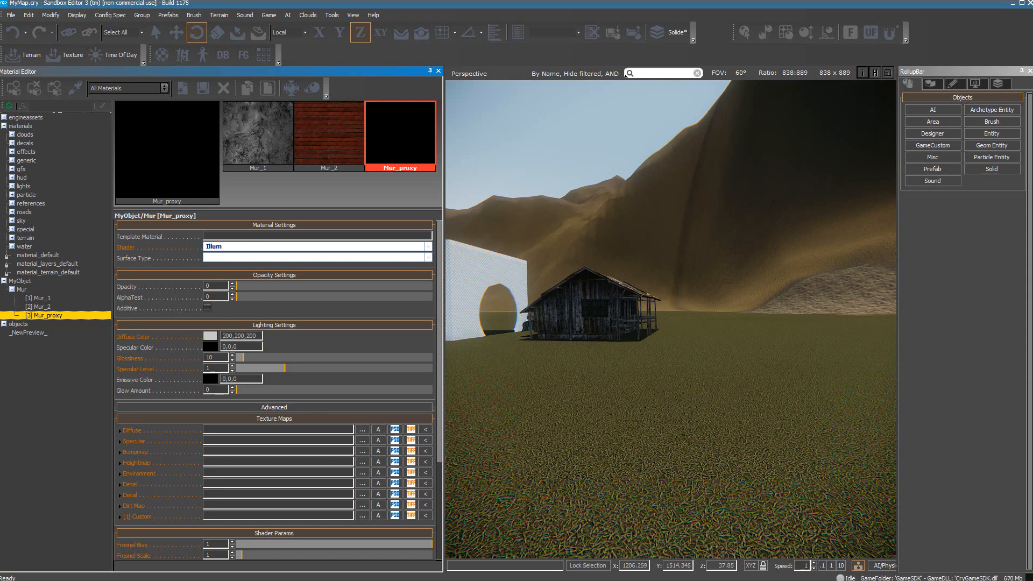
# Step: Switch to 3ds Max, replace the Mur entry in the geometry export list with the wall, and export it over the existing Mur.cgf
pyautogui.hotkey('alt', 'Tab')
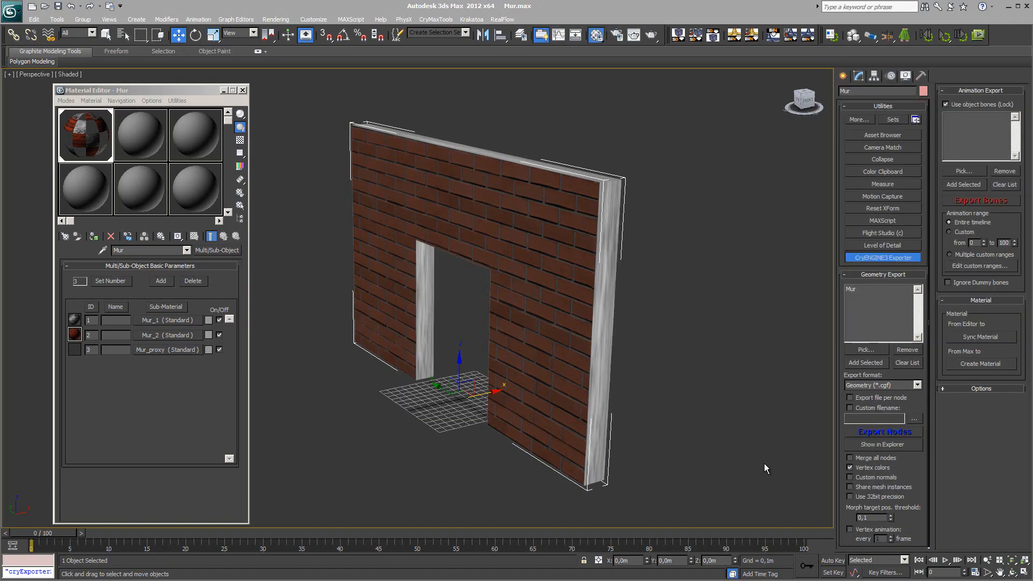
pyautogui.click(859, 289)
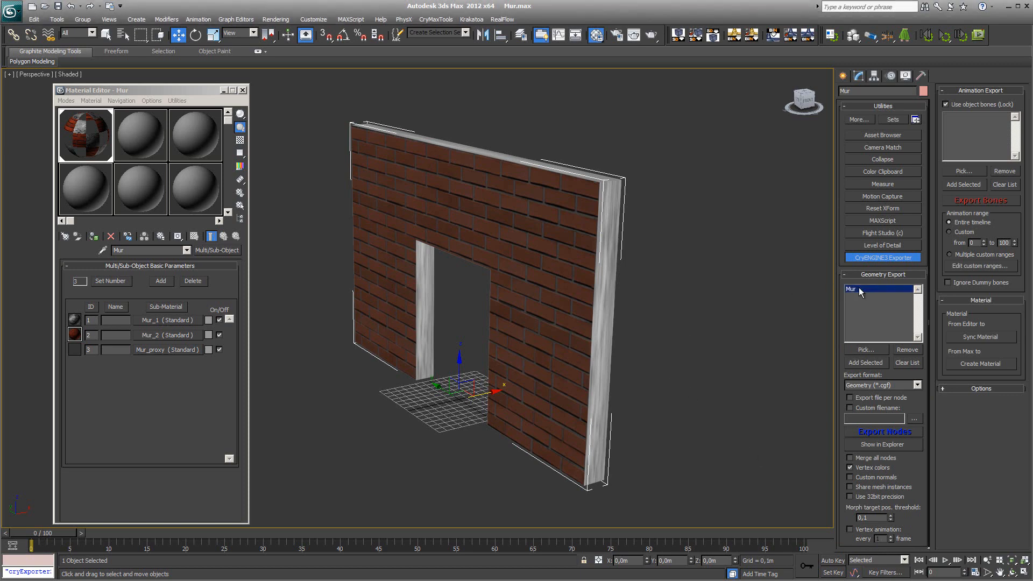
pyautogui.click(907, 349)
pyautogui.click(871, 350)
pyautogui.click(563, 215)
pyautogui.click(889, 431)
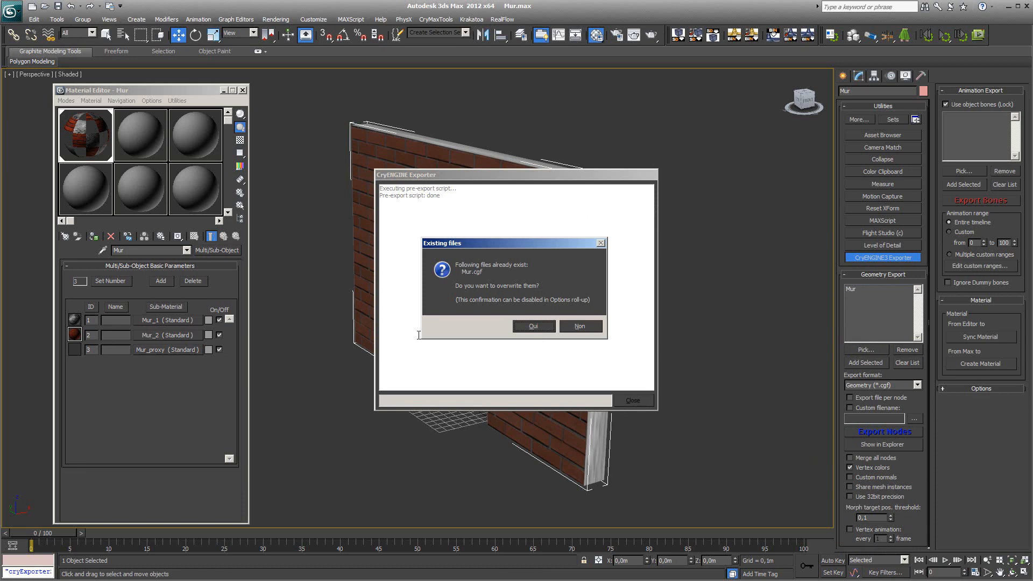
pyautogui.click(539, 326)
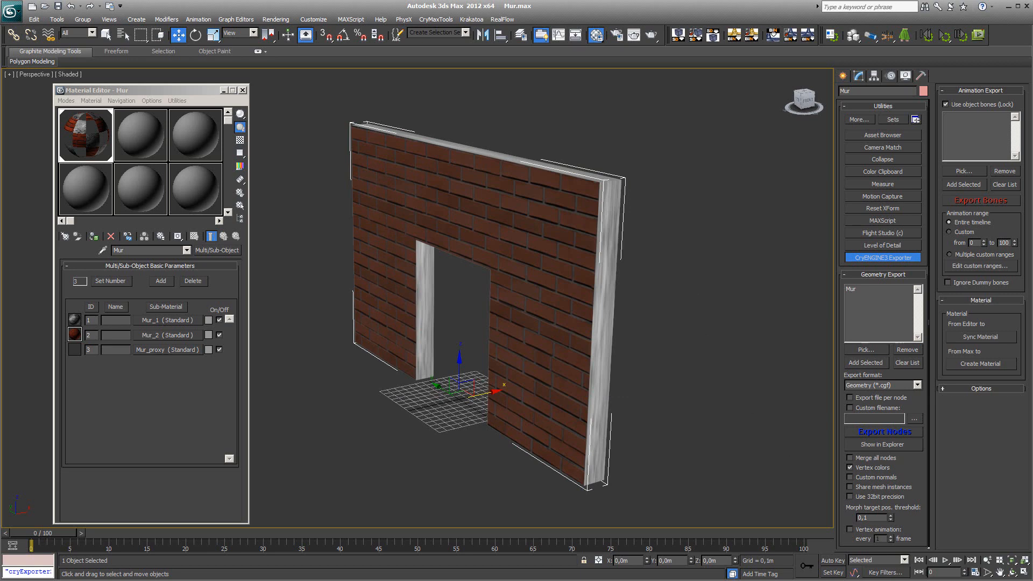
# Step: Switch to the MyObjet folder in Windows Explorer and check the exported Mur.cgf and Mur.mtl files
pyautogui.hotkey('alt', 'Tab')
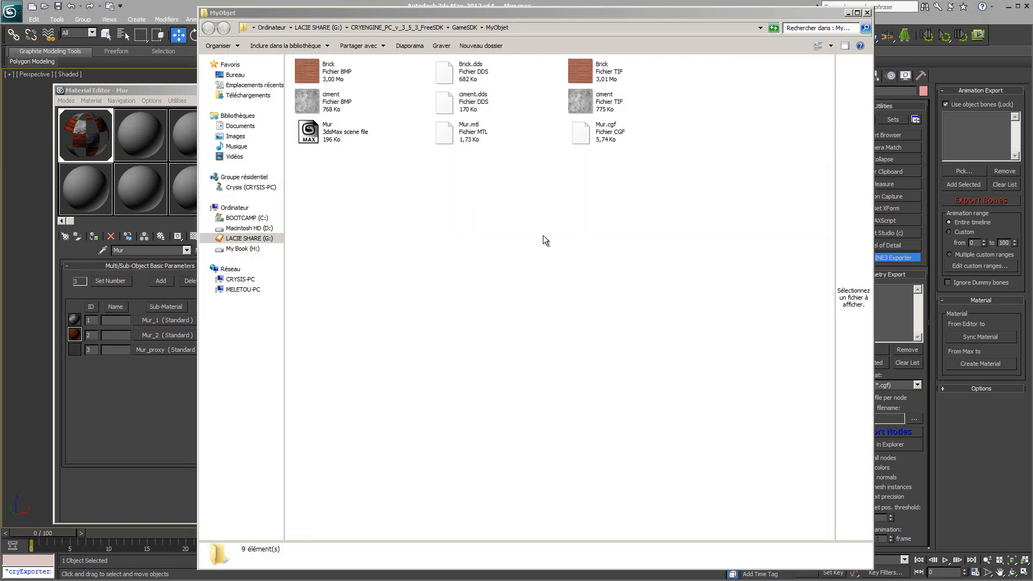
pyautogui.click(588, 137)
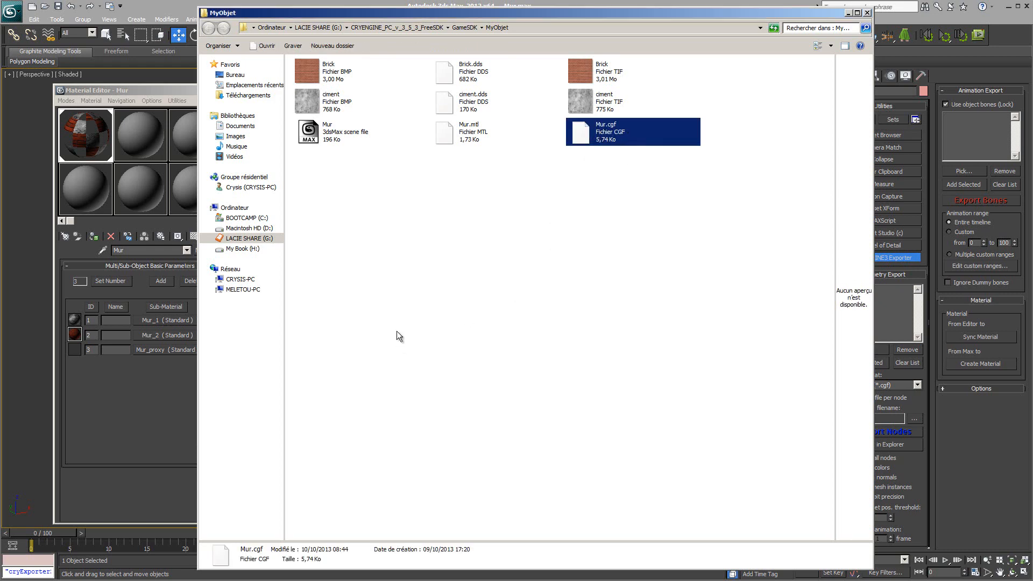
pyautogui.click(449, 134)
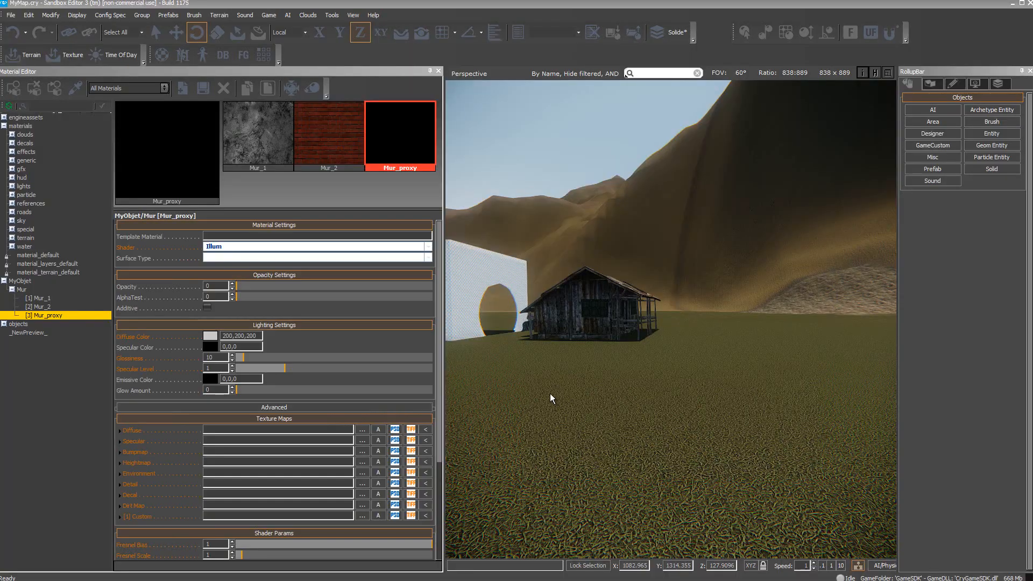
# Step: In Sandbox Editor, close the Material Editor and place the MyObjet Mur model as a Geom Entity on the grass beside the wooden cabin
pyautogui.press('w')
pyautogui.moveTo(552, 388); pyautogui.dragTo(551, 389, button='right')
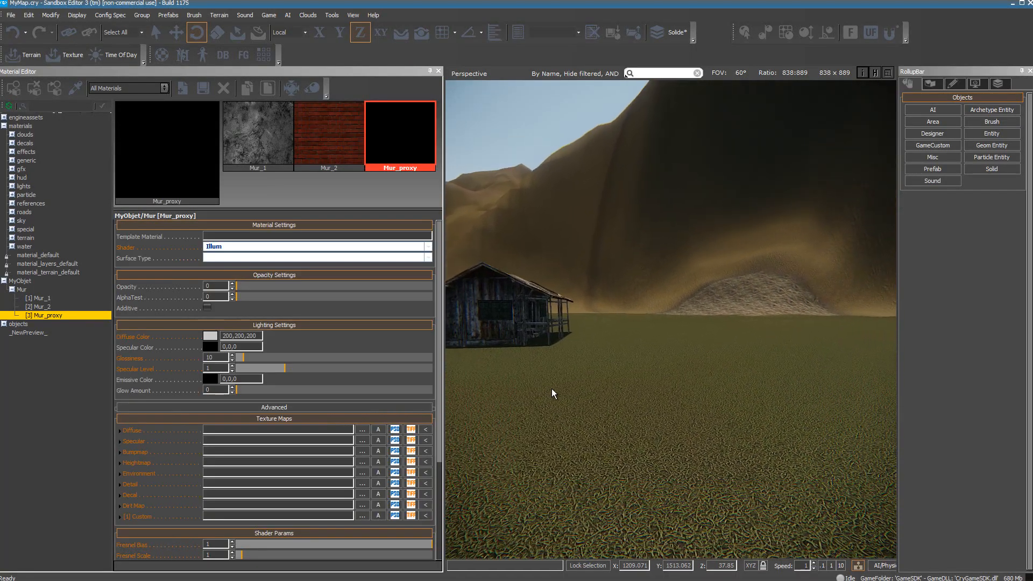
pyautogui.click(438, 72)
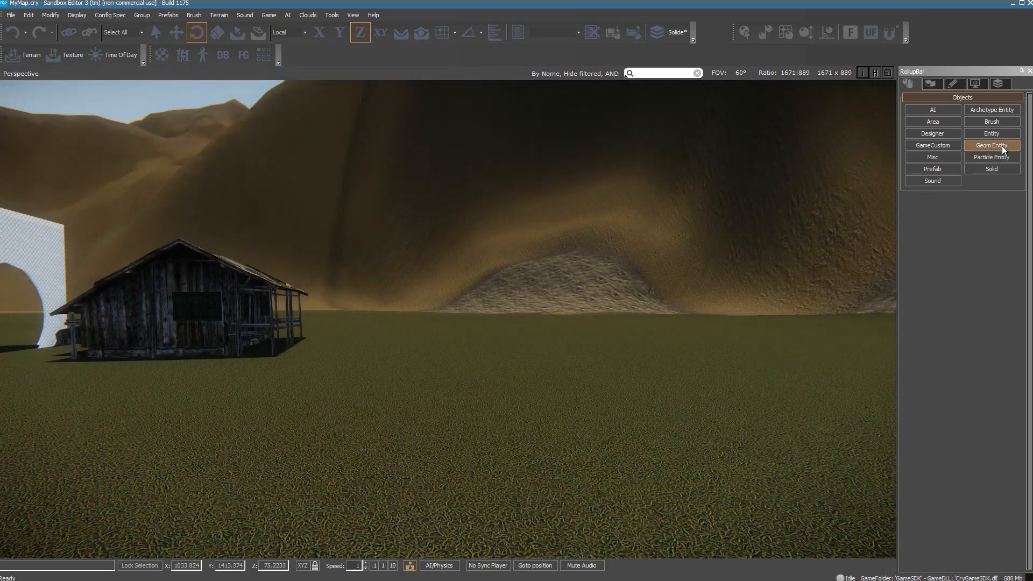
pyautogui.click(1002, 147)
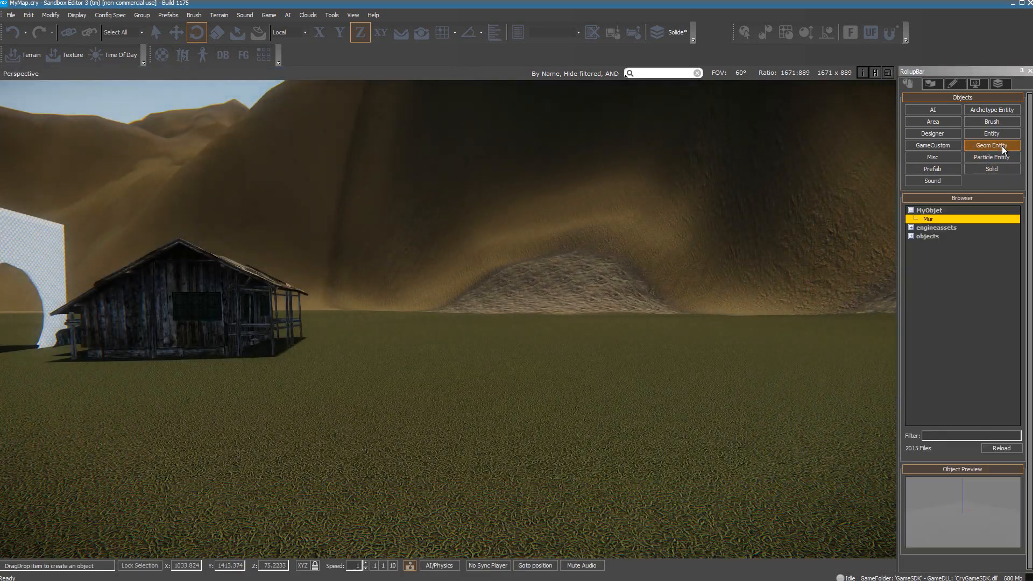
pyautogui.click(927, 219)
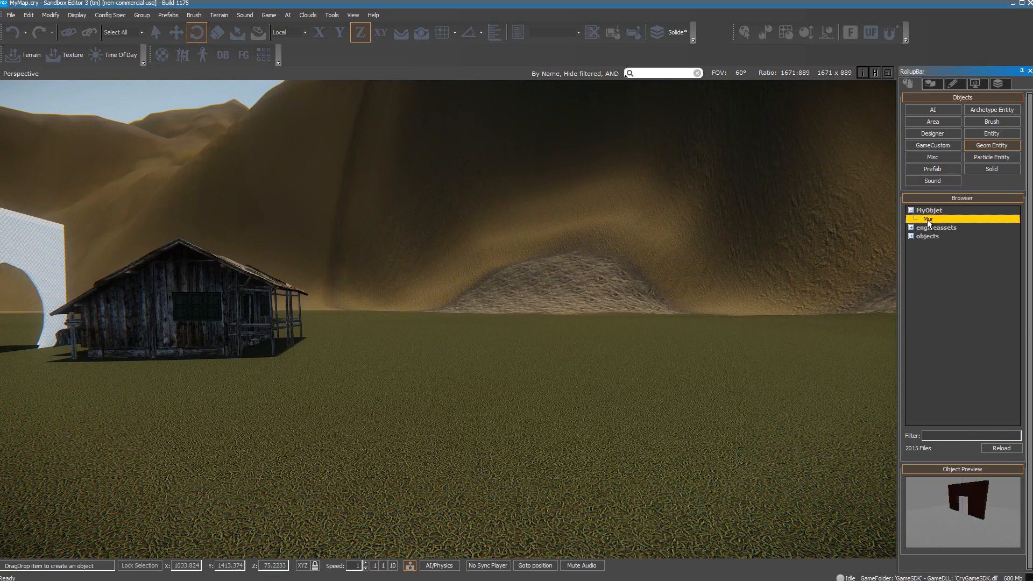
pyautogui.moveTo(580, 401); pyautogui.dragTo(579, 401)
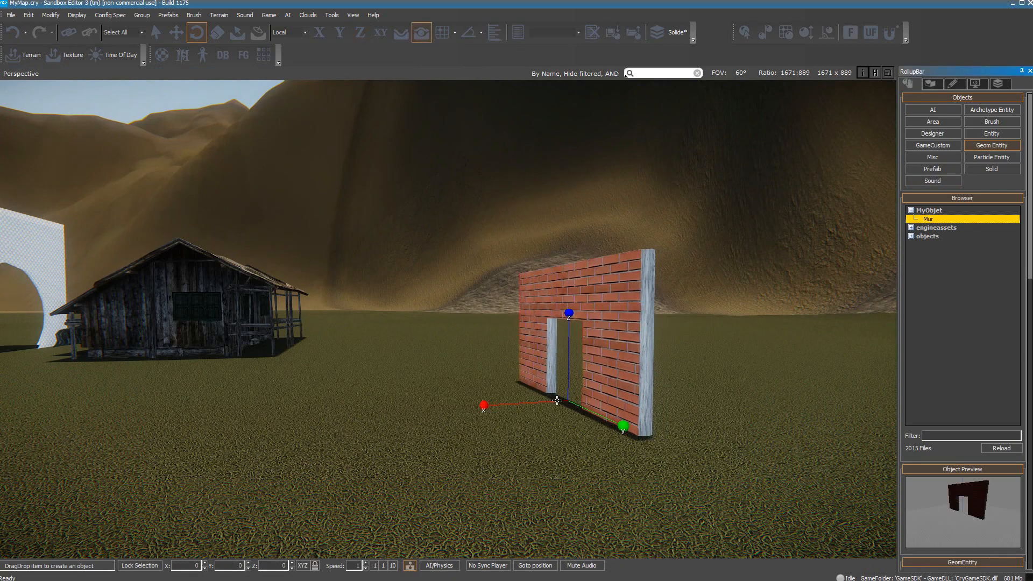
pyautogui.click(572, 405)
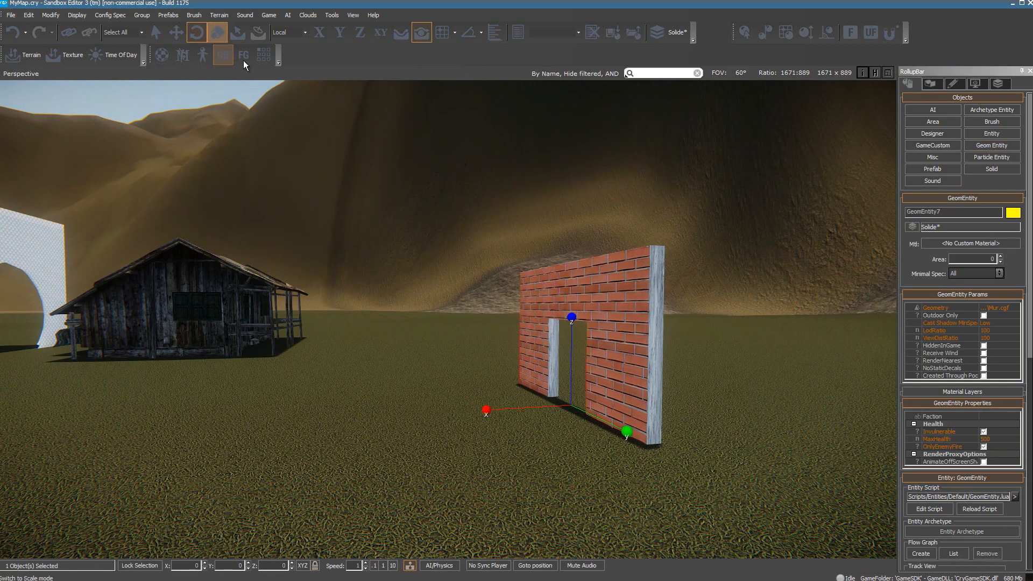
# Step: Rotate the placed brick wall 59 degrees around its Z axis
pyautogui.moveTo(571, 311); pyautogui.dragTo(619, 286)
pyautogui.press('s')
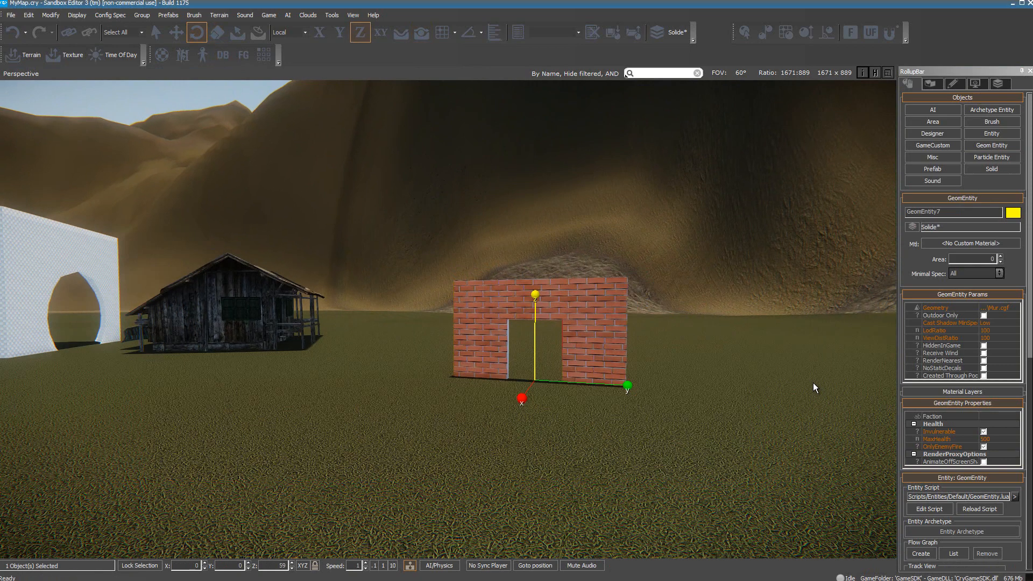
pyautogui.press('w')
pyautogui.press('a')
pyautogui.moveTo(779, 379); pyautogui.dragTo(782, 379, button='middle')
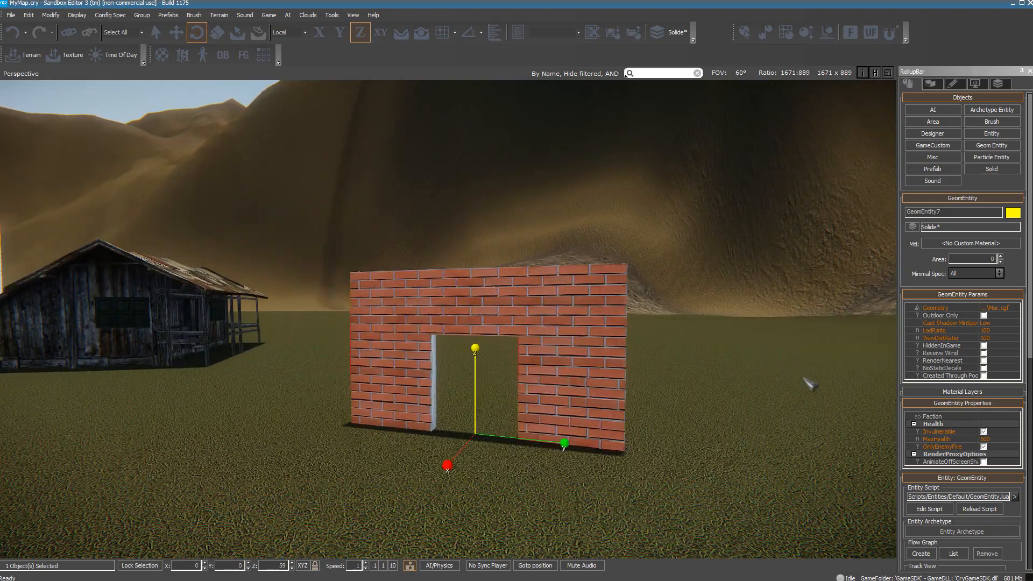
# Step: Test the brick wall's collision in game mode by walking into both faces and through the doorway, then return to editing
pyautogui.hotkey('ctrl', 'g')
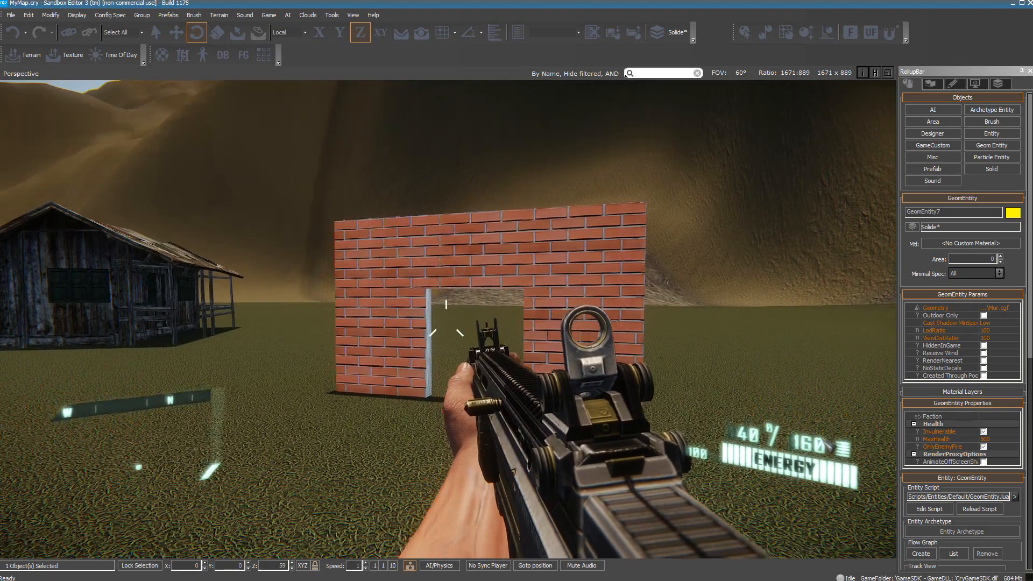
pyautogui.press('w')
pyautogui.press('w')
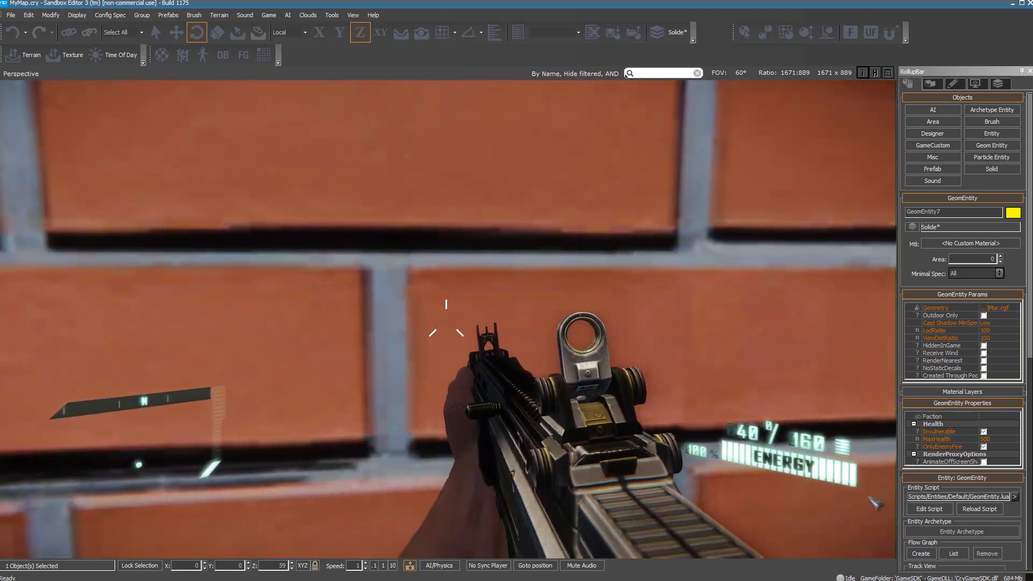
pyautogui.press('s')
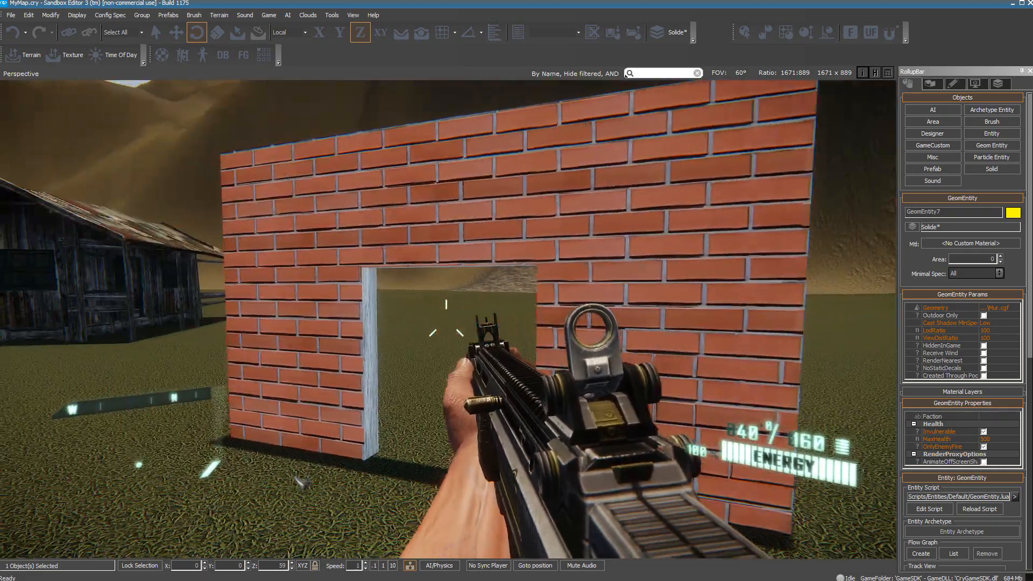
pyautogui.press('w')
pyautogui.press('w')
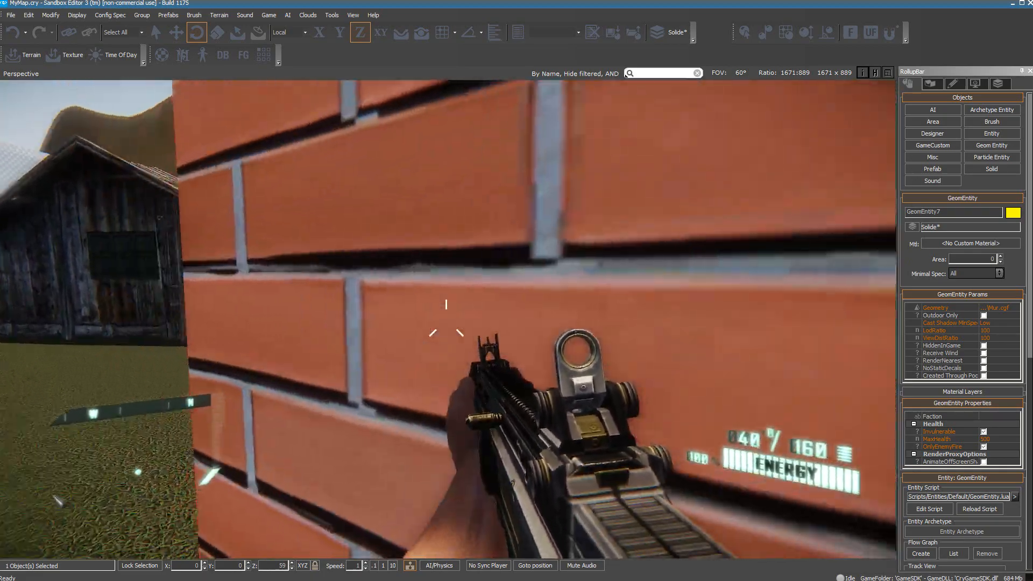
pyautogui.press('w')
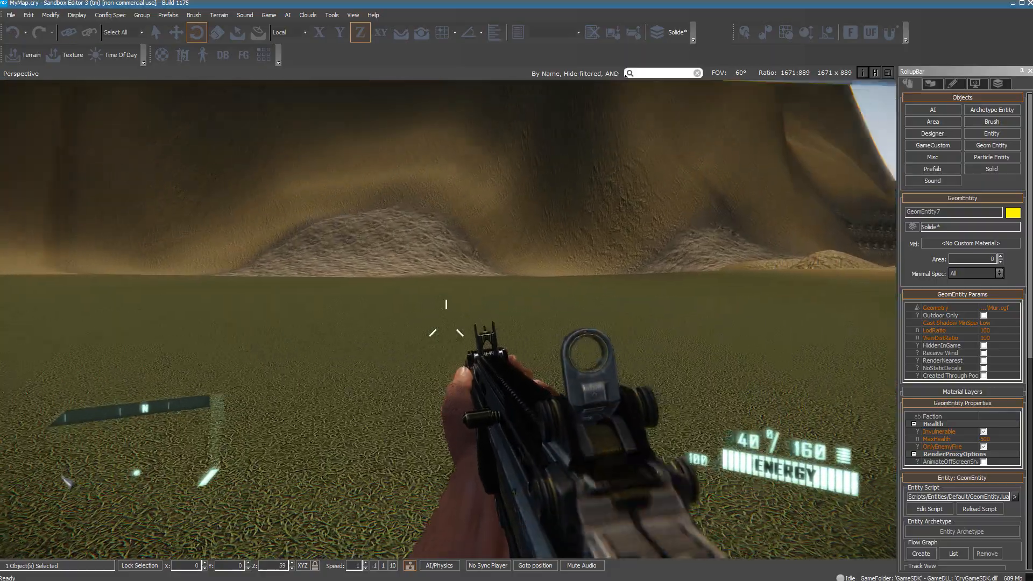
pyautogui.press('s')
pyautogui.press('w')
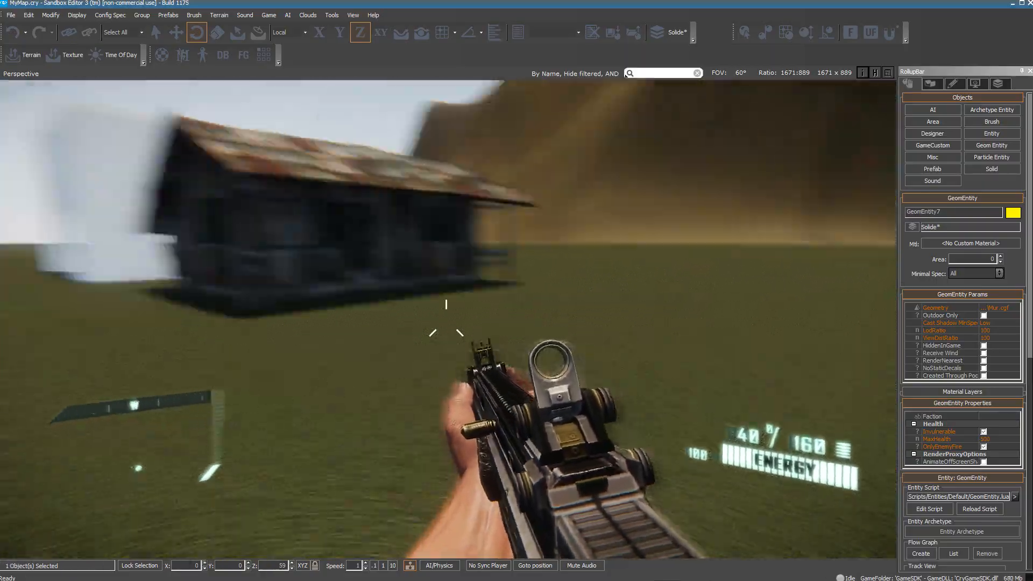
pyautogui.press('w')
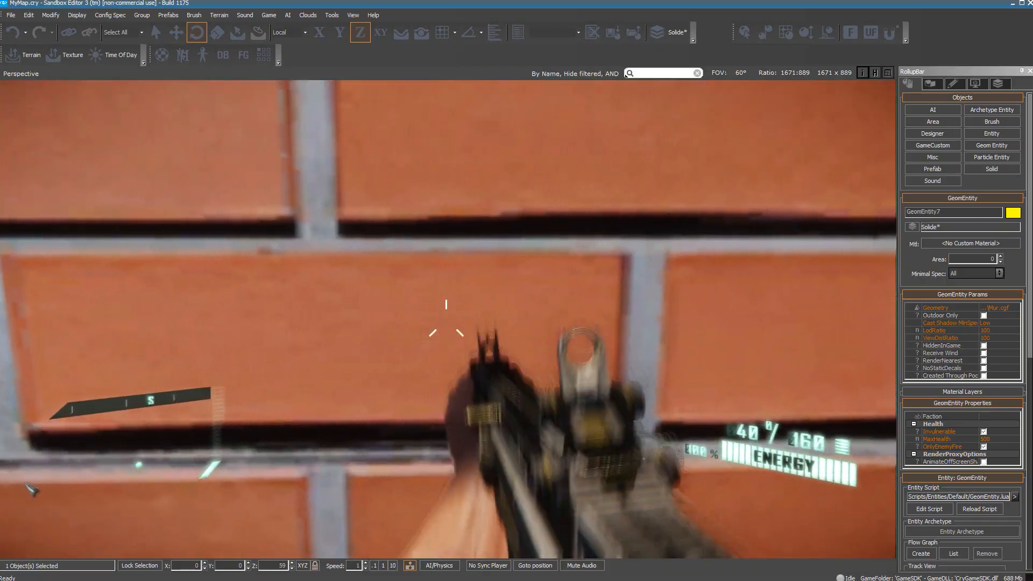
pyautogui.press('s')
pyautogui.press('w')
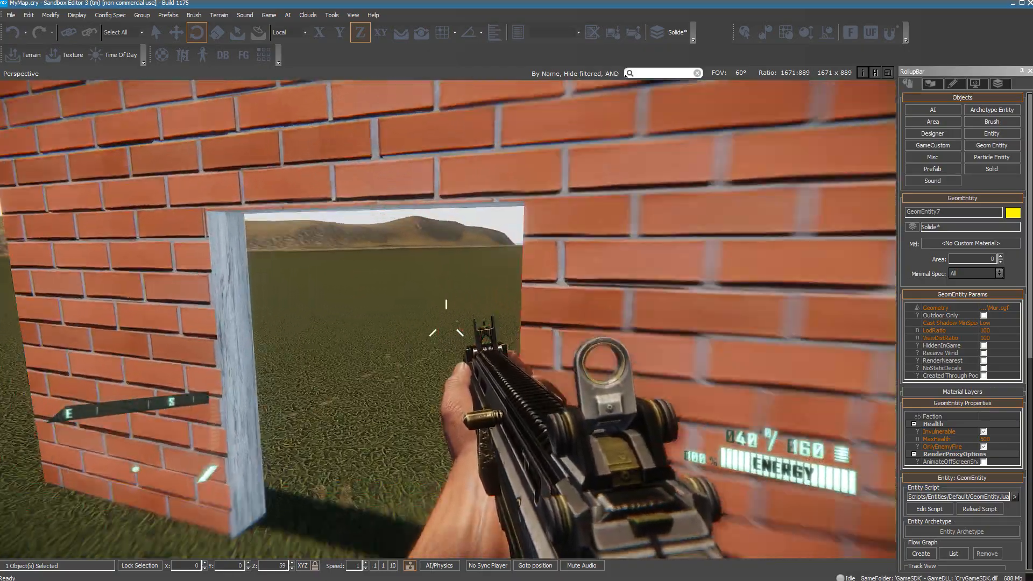
pyautogui.press('Escape')
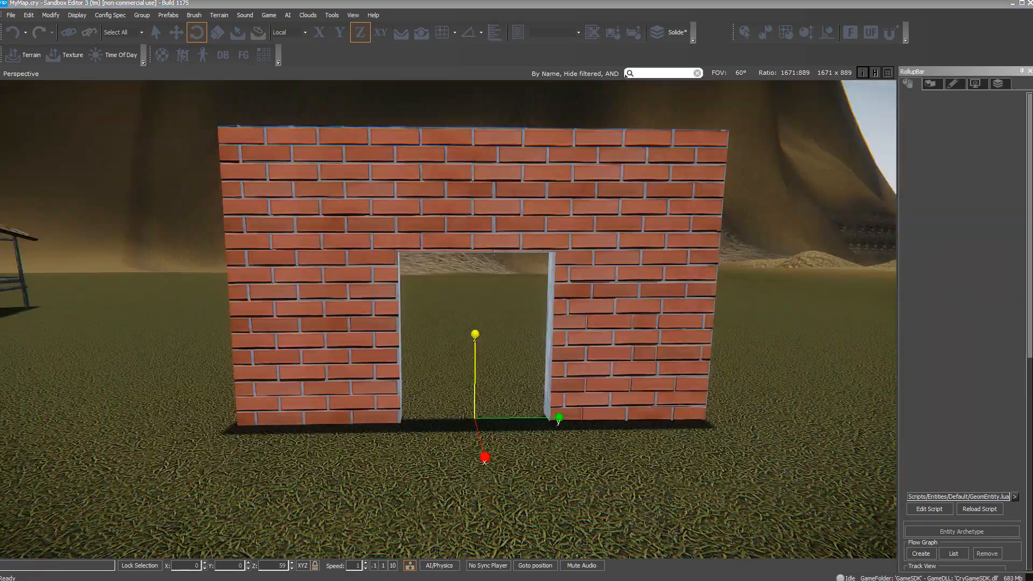